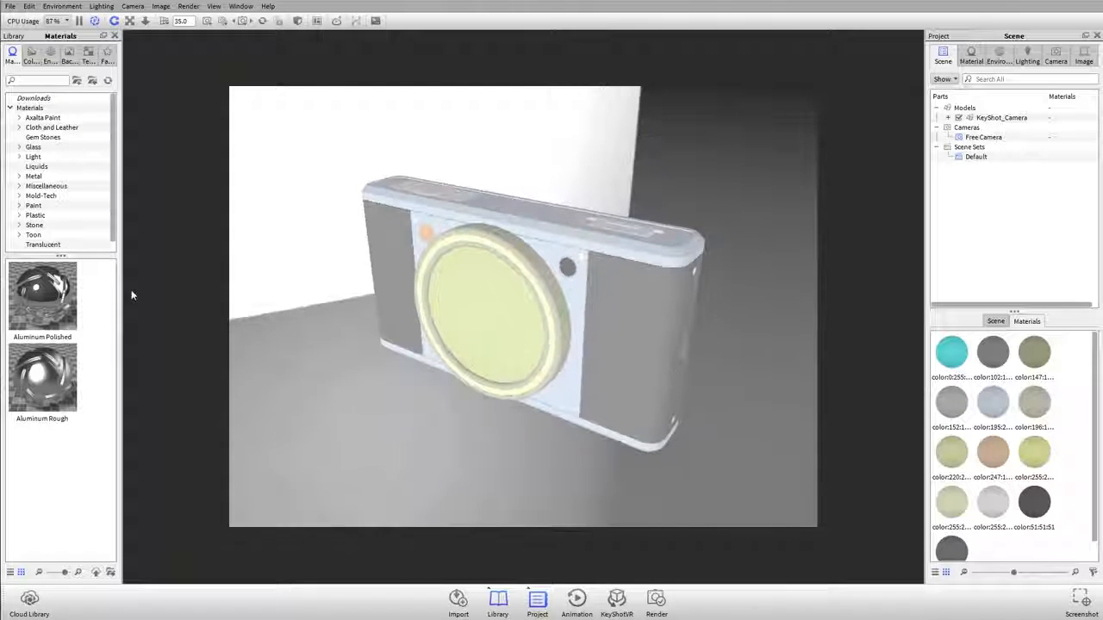
# Show all materials in the library, lengthen its folder tree and widen the library panel
pyautogui.click(27, 108)
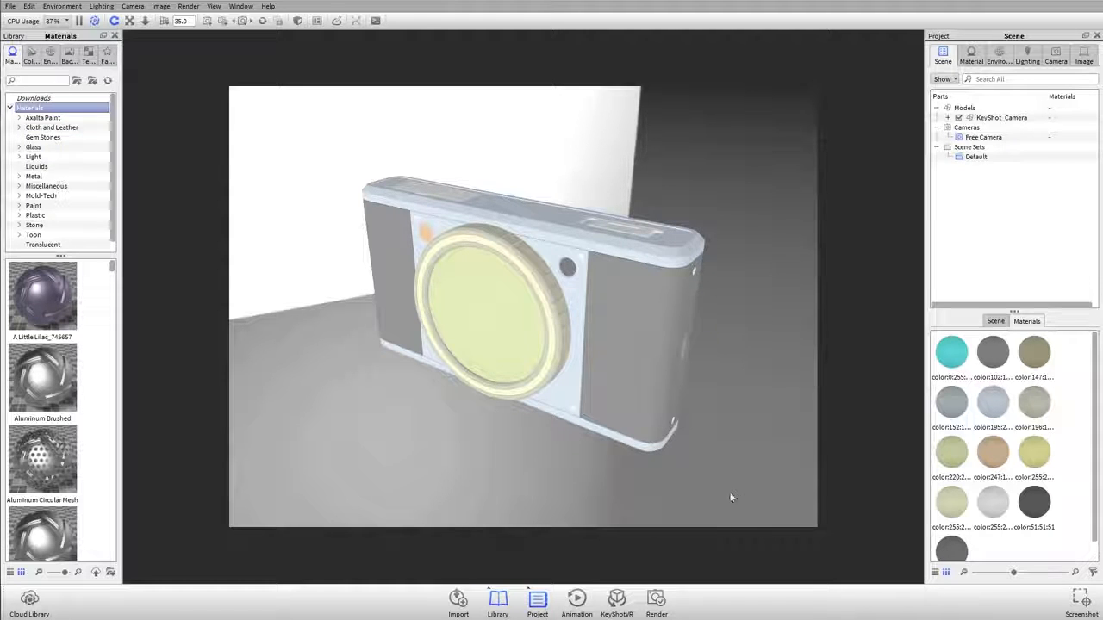
pyautogui.scroll(3, 471, 298)
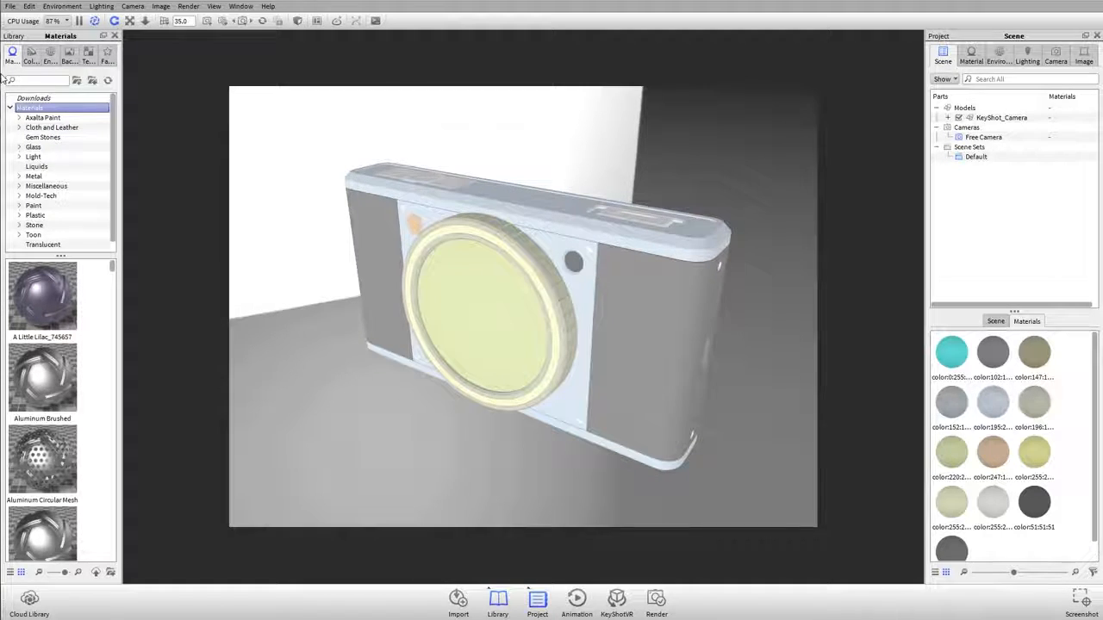
pyautogui.moveTo(62, 256); pyautogui.dragTo(78, 311)
pyautogui.moveTo(124, 223); pyautogui.dragTo(140, 223)
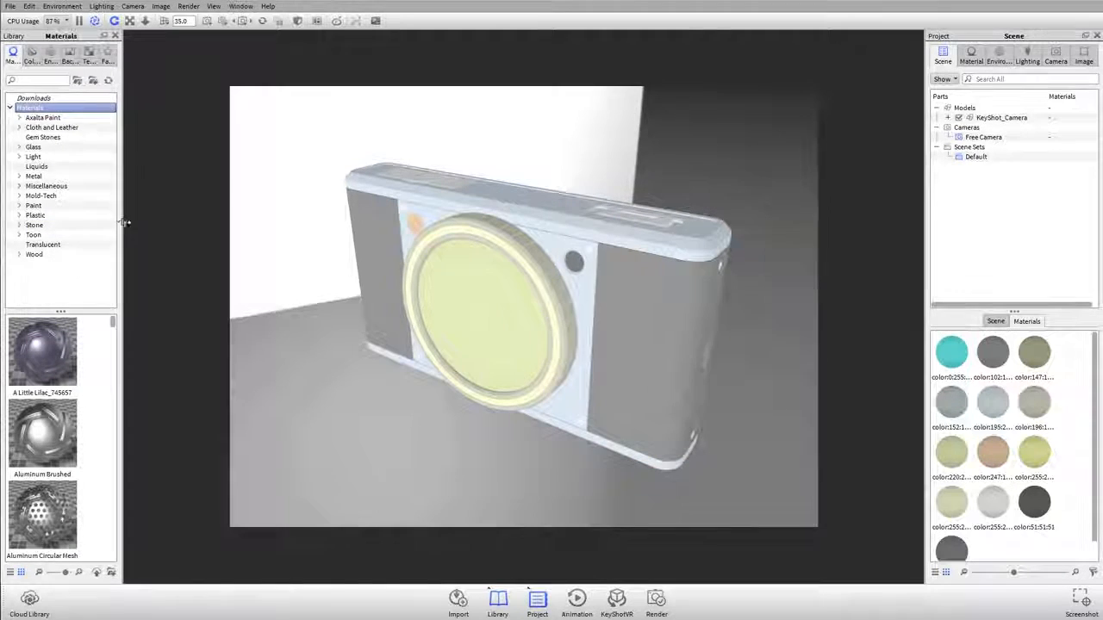
# Browse the Axalta Paint and Metal folders of the material library, including the Aluminum subfolders
pyautogui.click(71, 121)
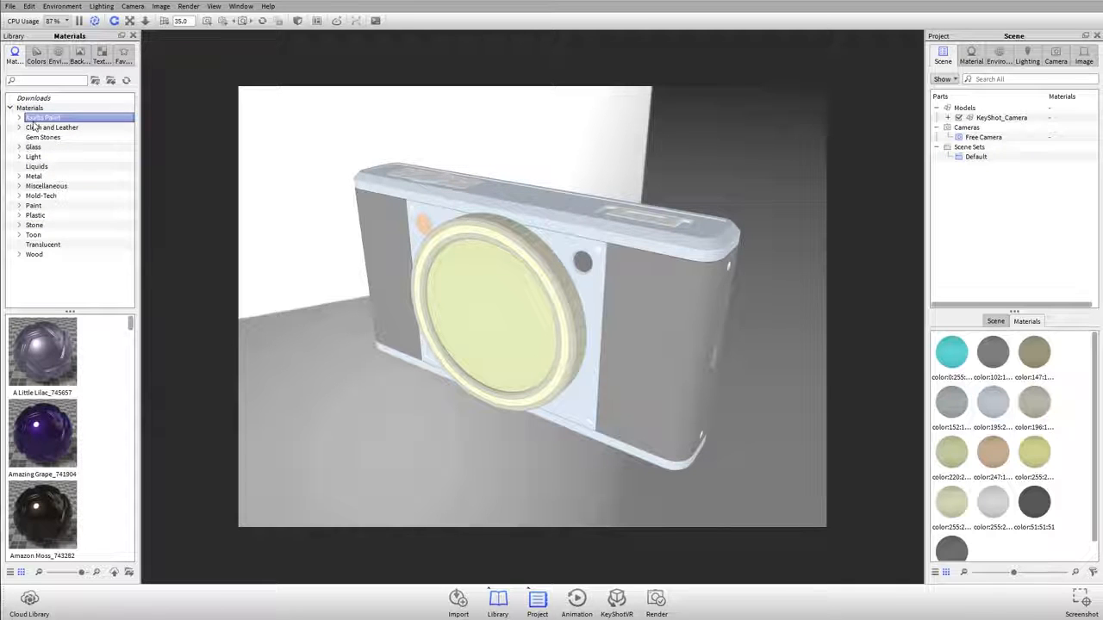
pyautogui.click(43, 177)
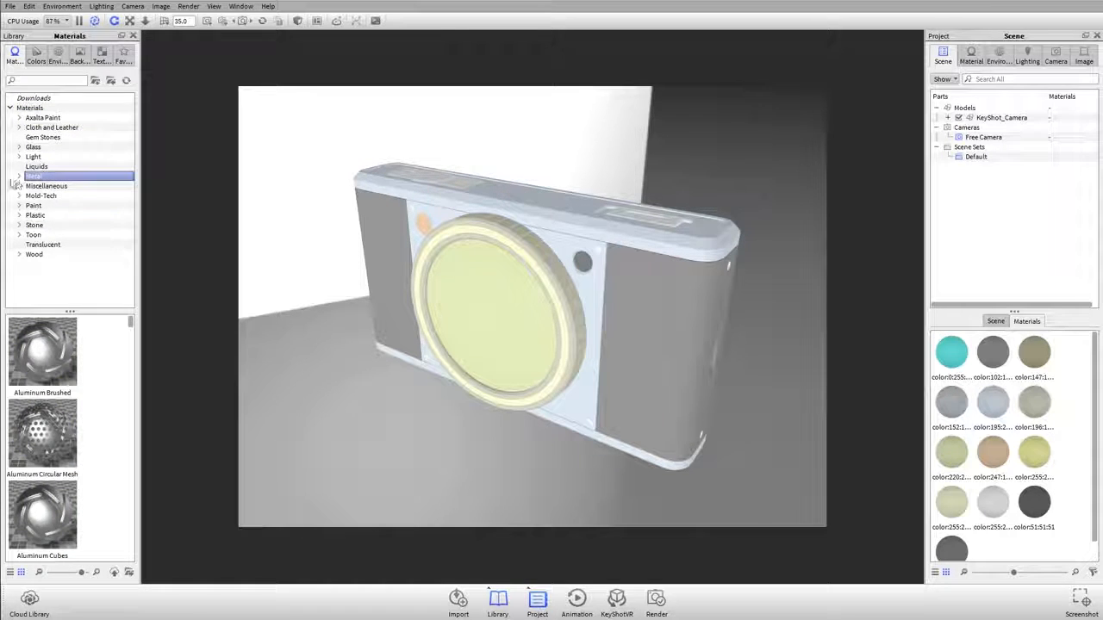
pyautogui.click(21, 177)
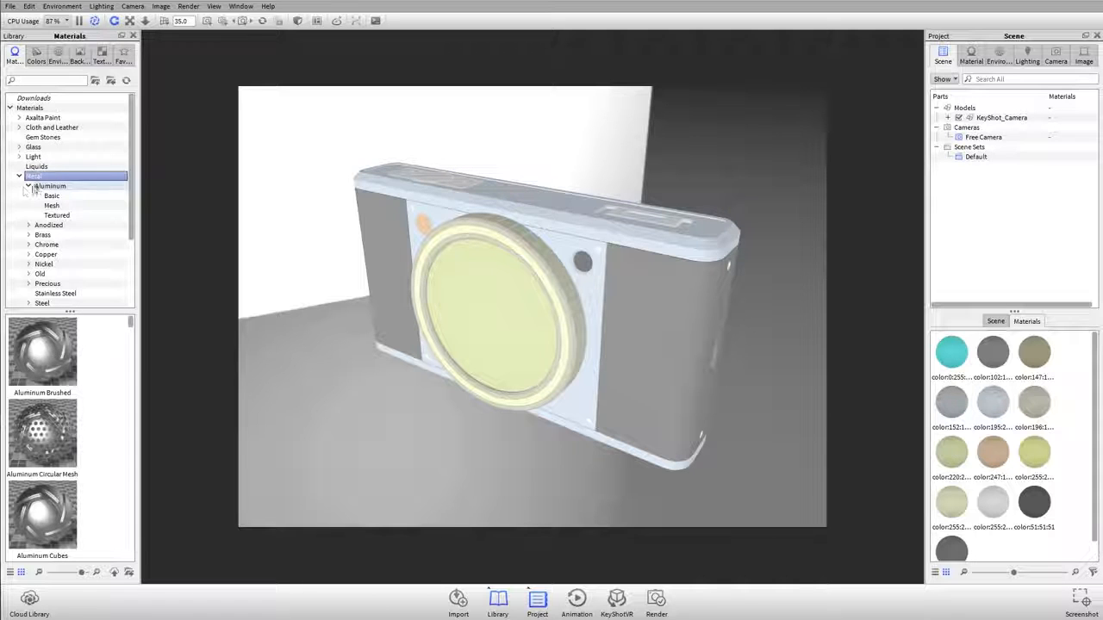
pyautogui.click(26, 190)
pyautogui.click(28, 186)
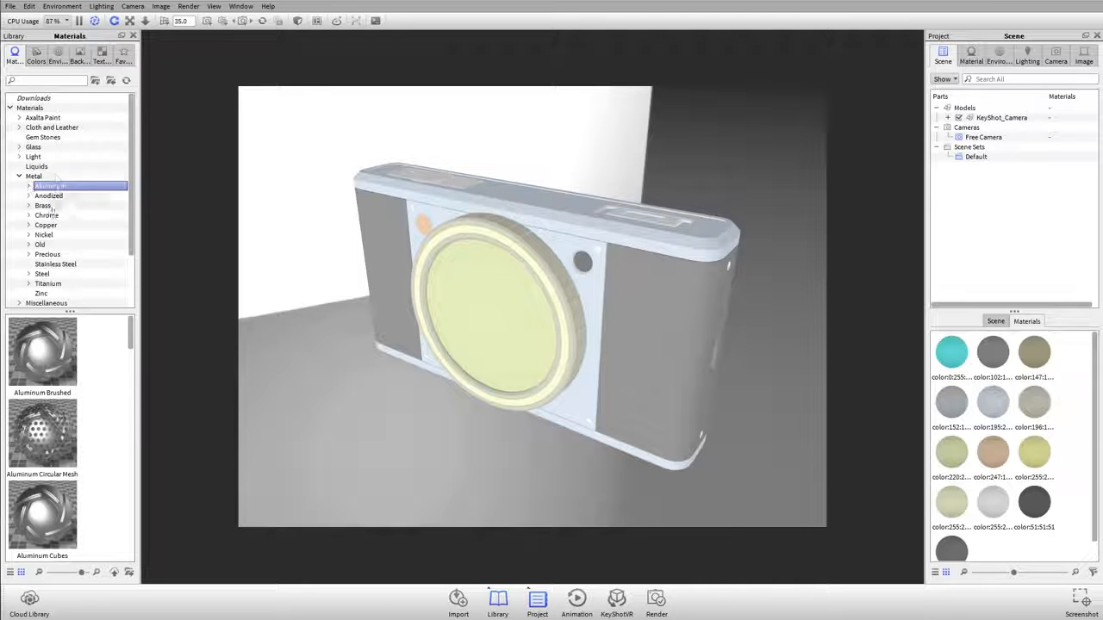
pyautogui.scroll(-3, 45, 269)
pyautogui.scroll(3, 47, 270)
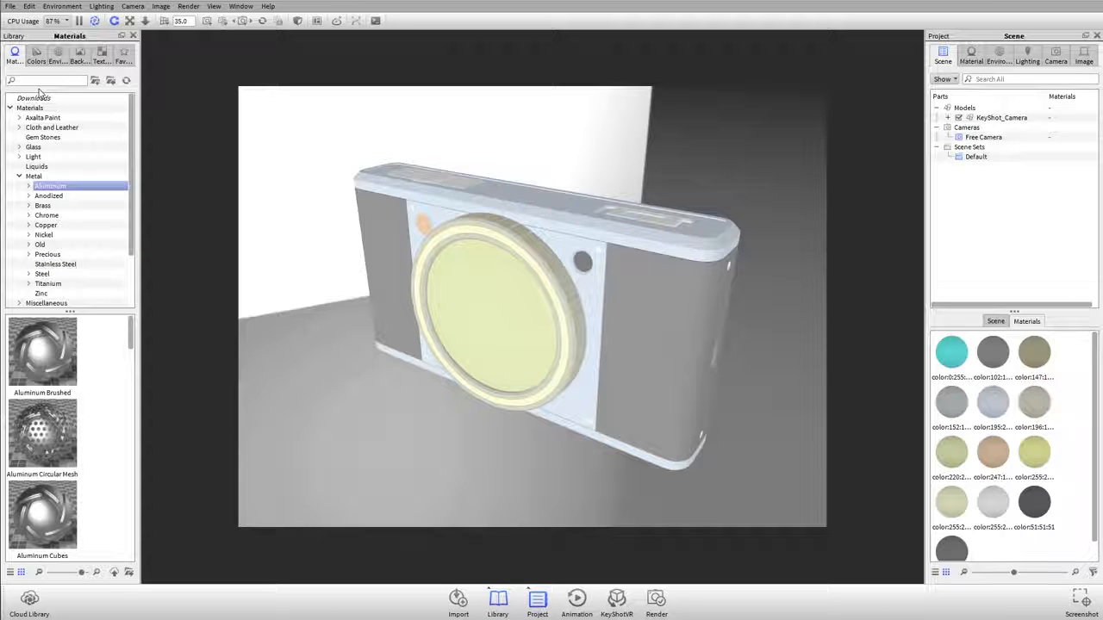
# Search the material library for "tire" and clear the search again
pyautogui.write('tire')
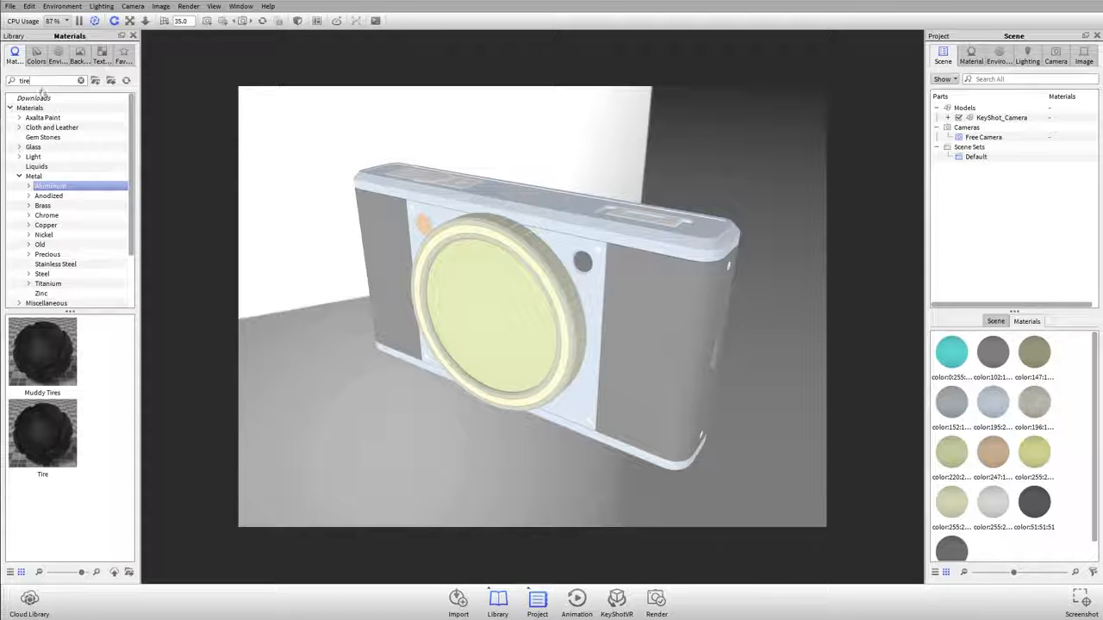
pyautogui.click(81, 80)
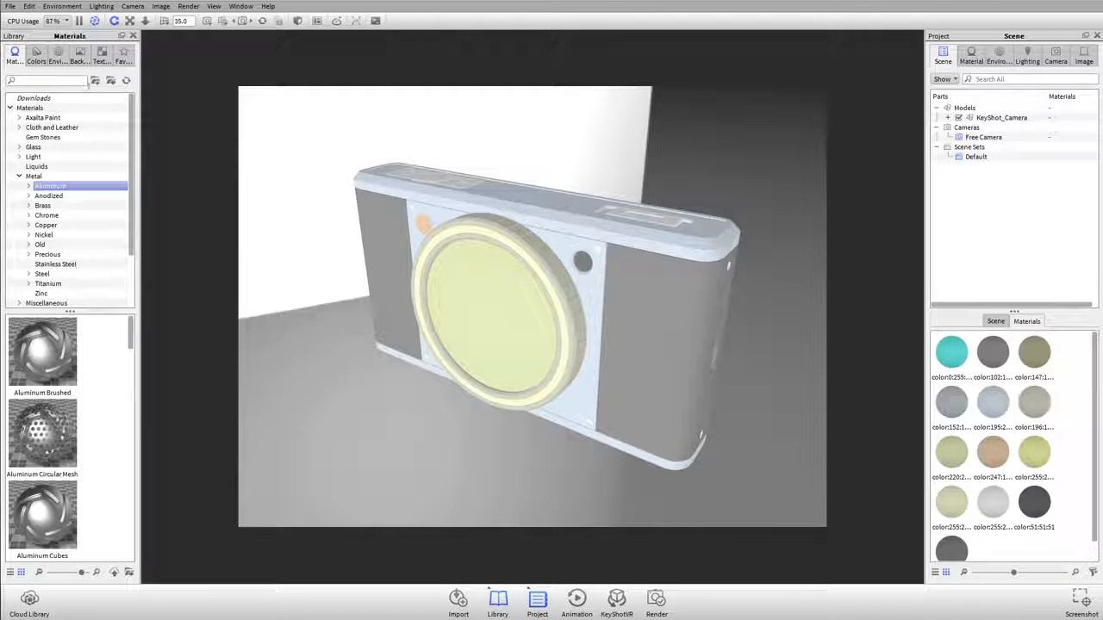
pyautogui.moveTo(417, 245); pyautogui.dragTo(284, 246)
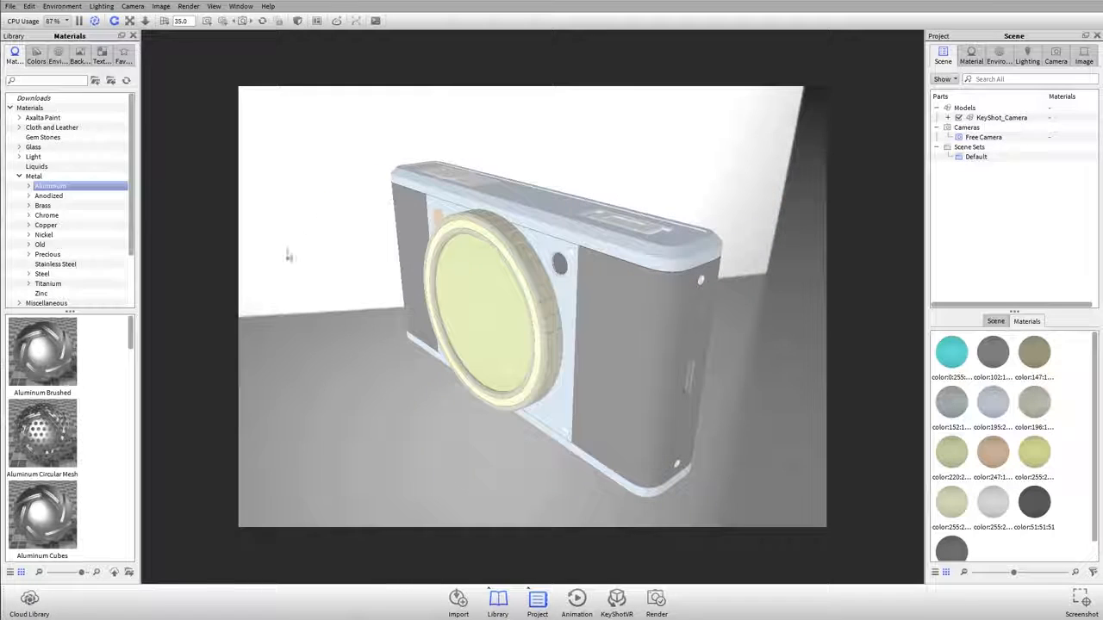
# Collapse the Metal folder and examine the Rough and Shiny hard plastics in the Plastic folder
pyautogui.click(17, 177)
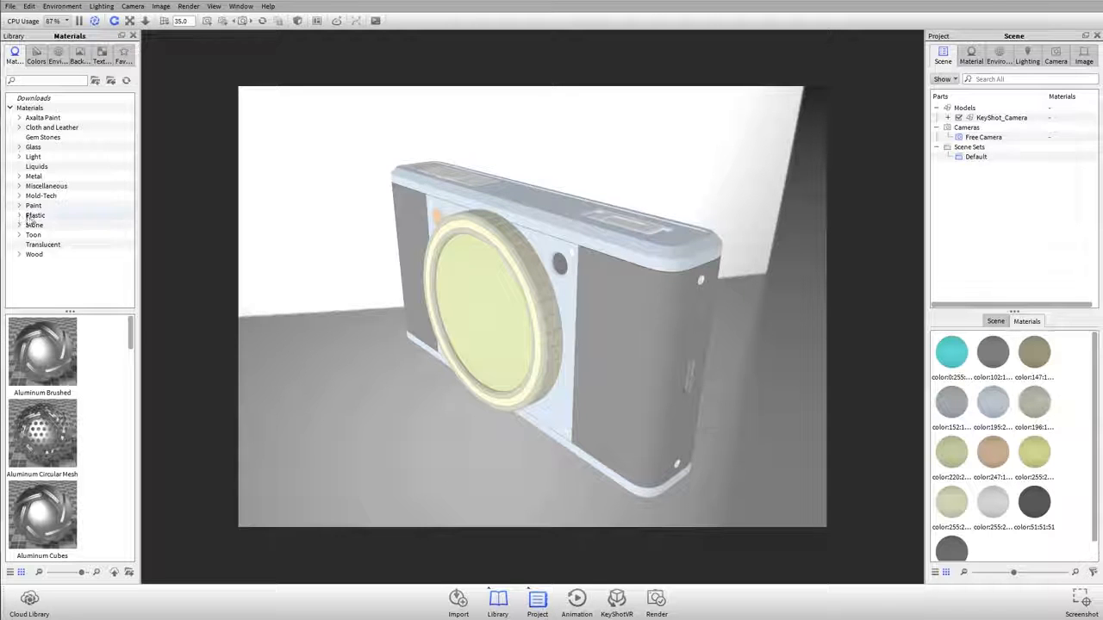
pyautogui.click(33, 216)
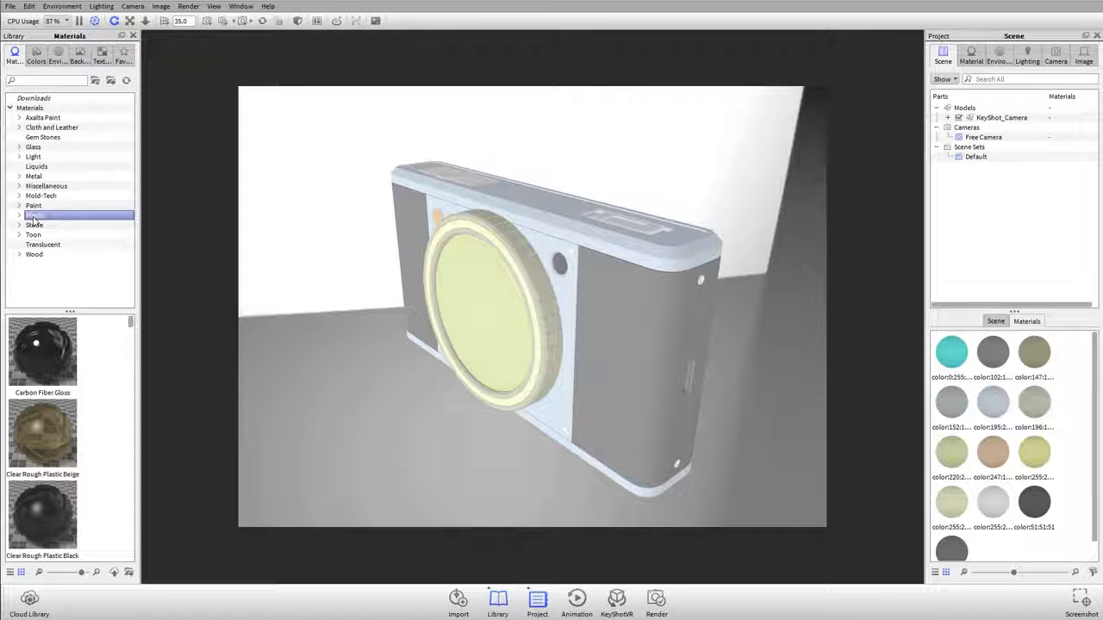
pyautogui.click(20, 216)
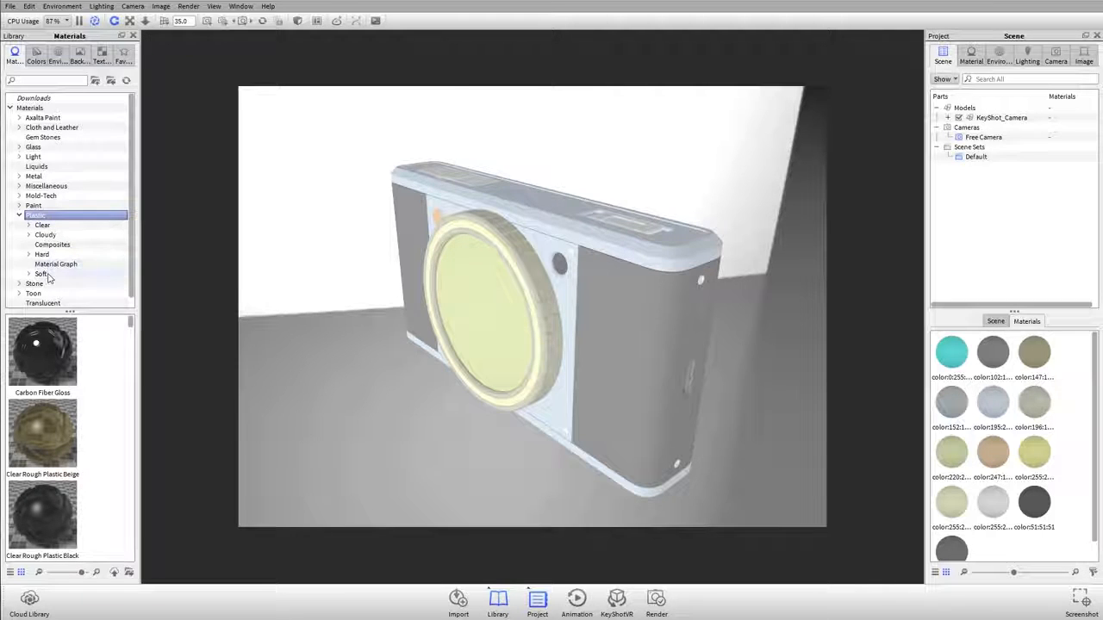
pyautogui.click(28, 254)
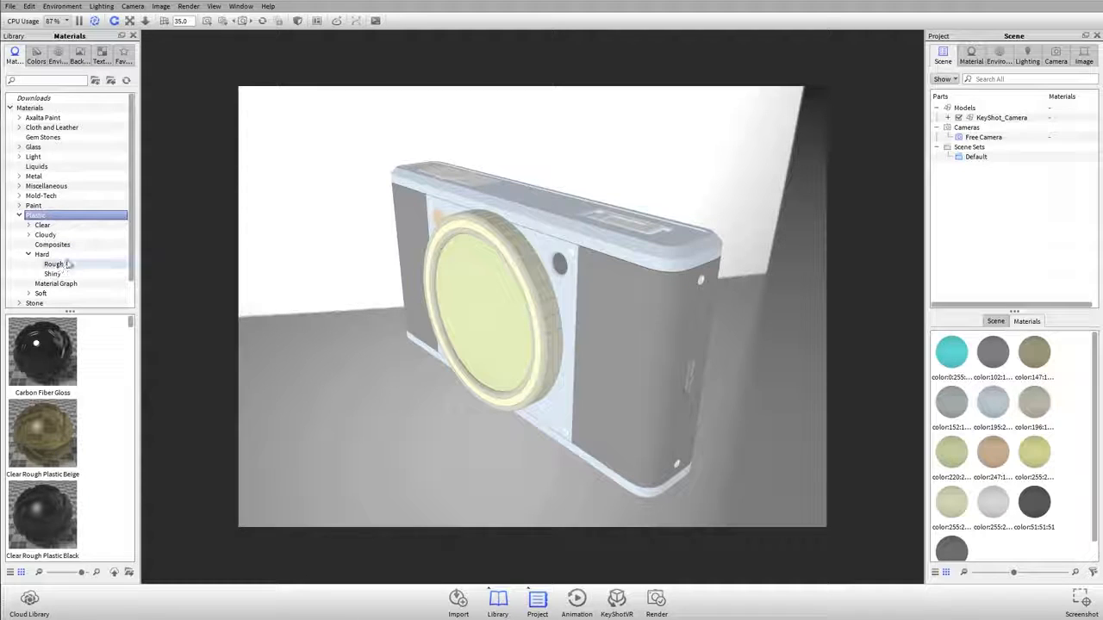
pyautogui.click(54, 265)
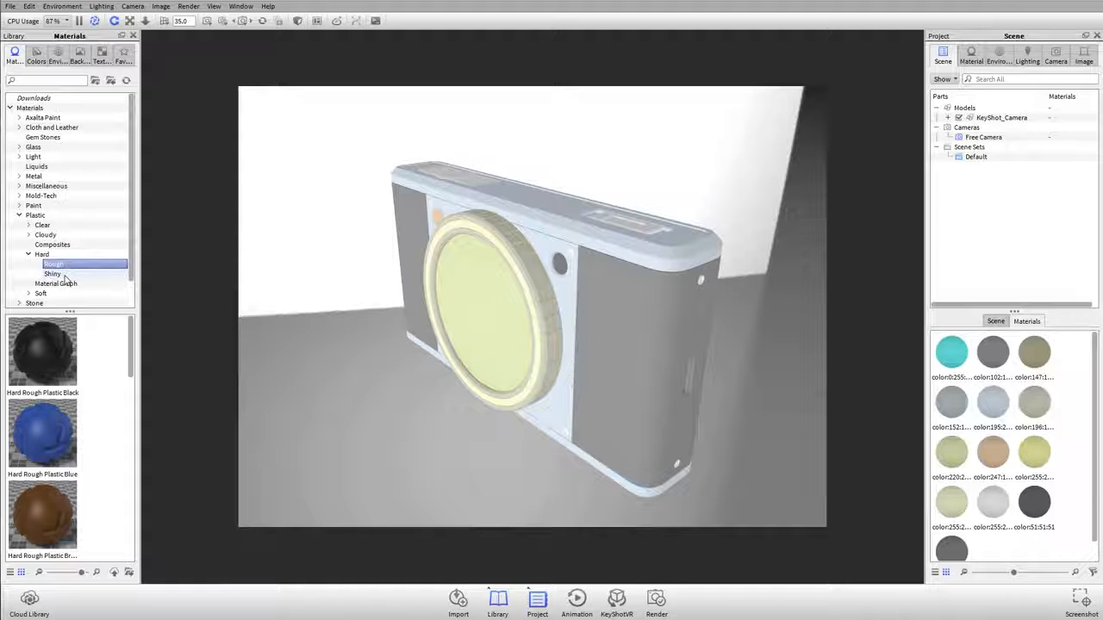
pyautogui.click(53, 274)
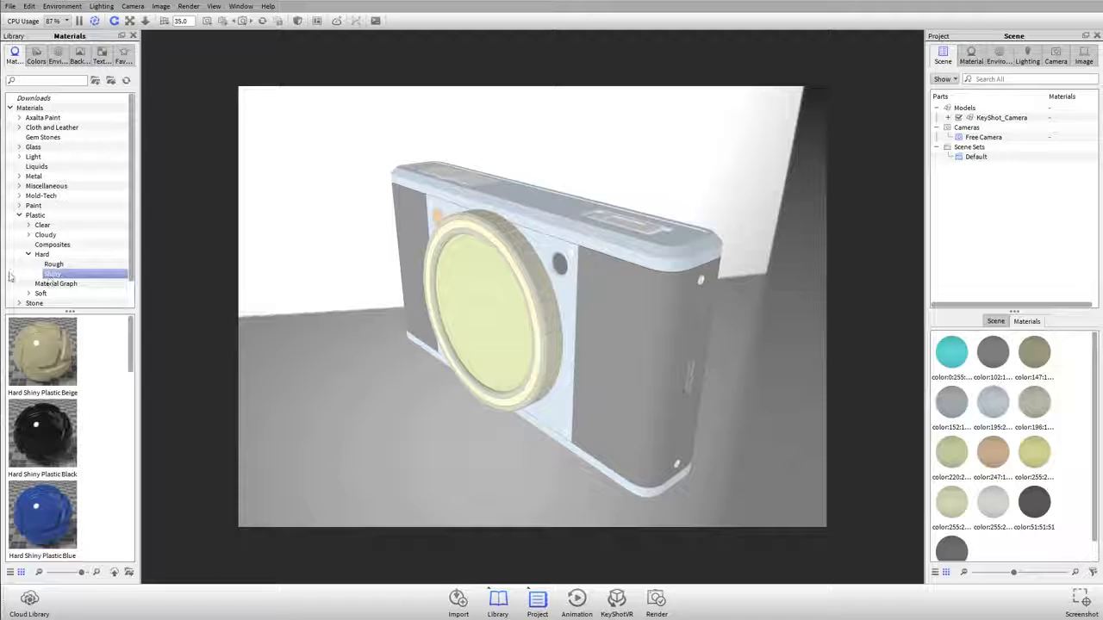
# Apply the Anodized Rough Blue metal material to the camera's top cap
pyautogui.moveTo(386, 319); pyautogui.dragTo(404, 337)
pyautogui.scroll(1, 440, 250)
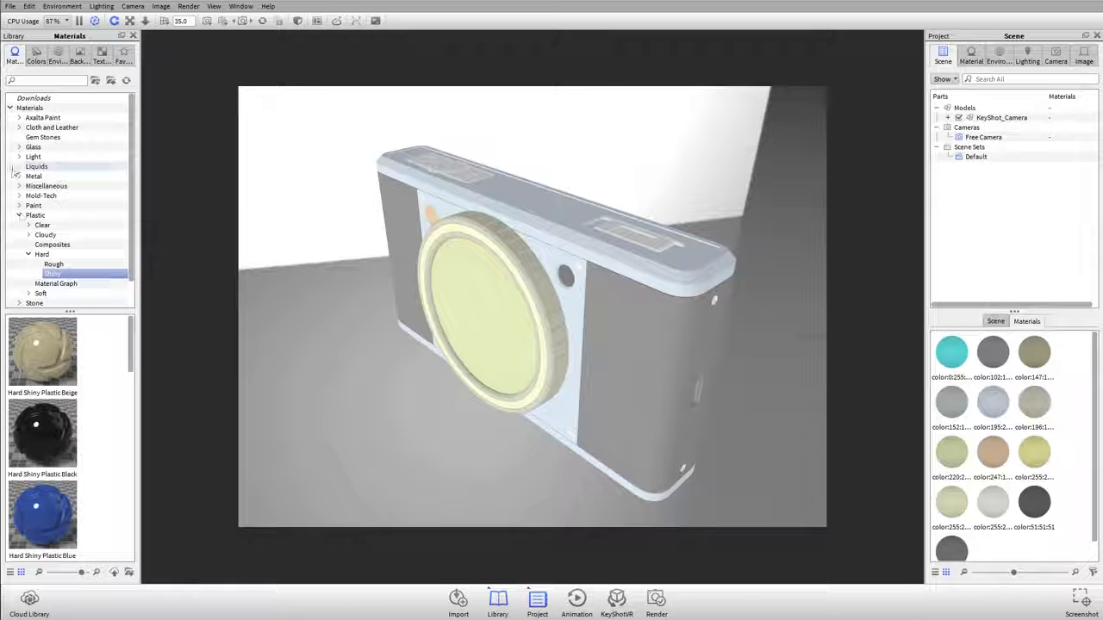
pyautogui.moveTo(756, 342); pyautogui.dragTo(608, 233)
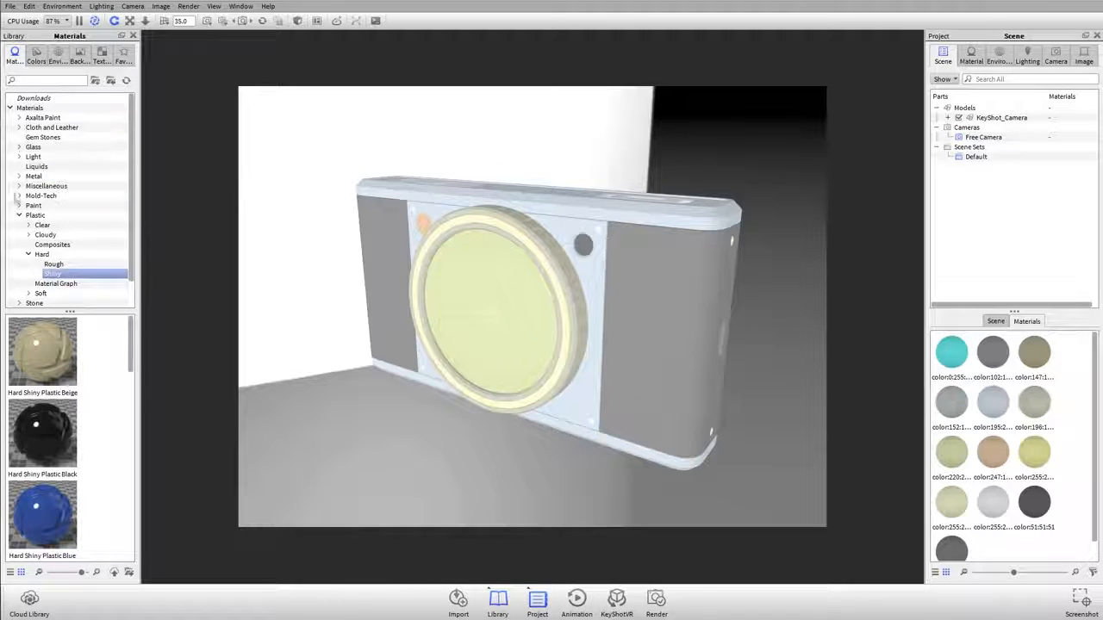
pyautogui.click(19, 177)
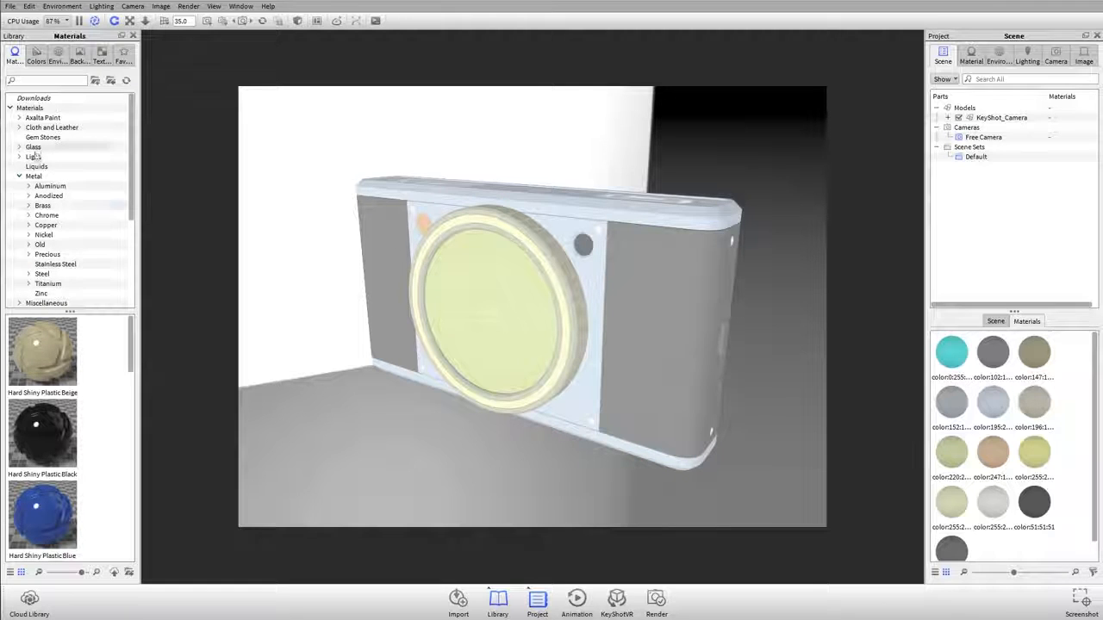
pyautogui.click(29, 196)
pyautogui.click(53, 223)
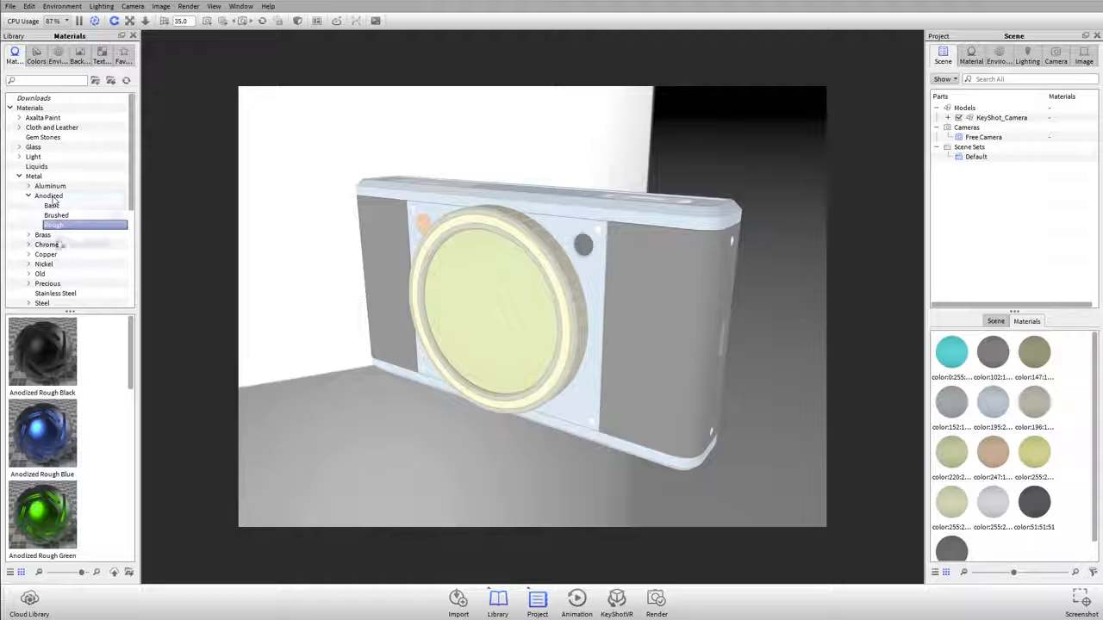
pyautogui.moveTo(34, 425); pyautogui.dragTo(650, 186)
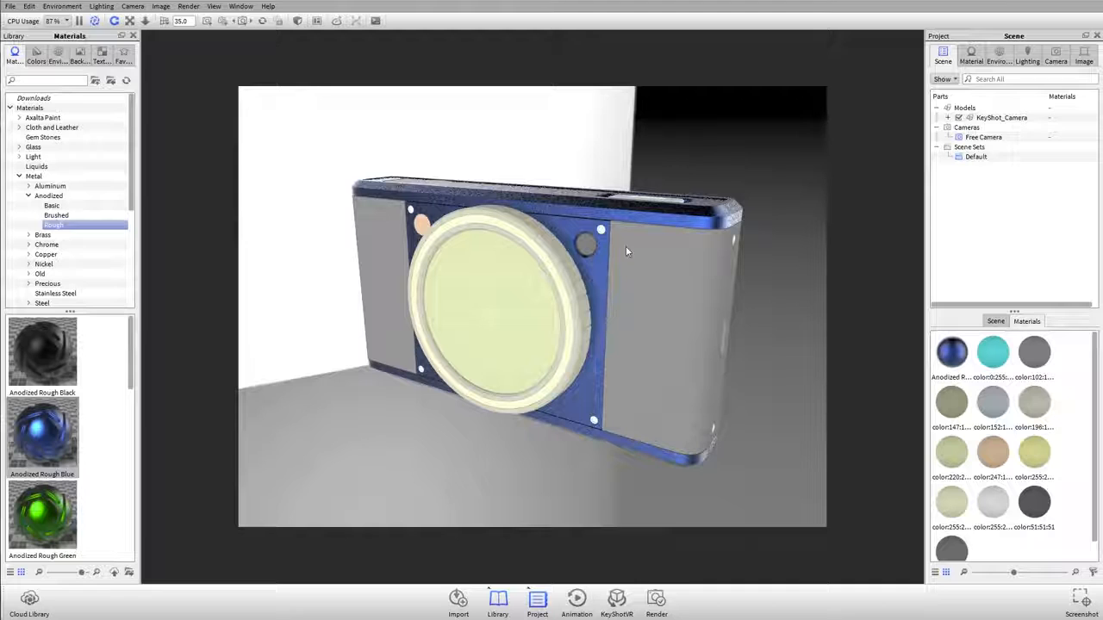
# Select the top cap, front plate and bottom cap in turn to check which parts share the blue material
pyautogui.click(657, 216)
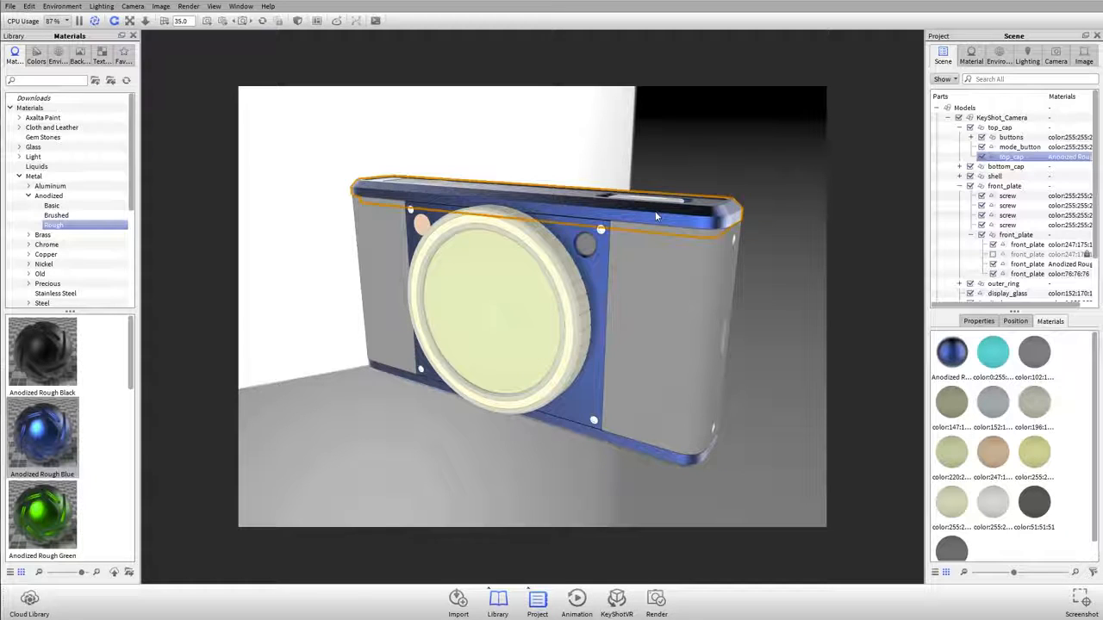
pyautogui.click(600, 255)
pyautogui.click(694, 461)
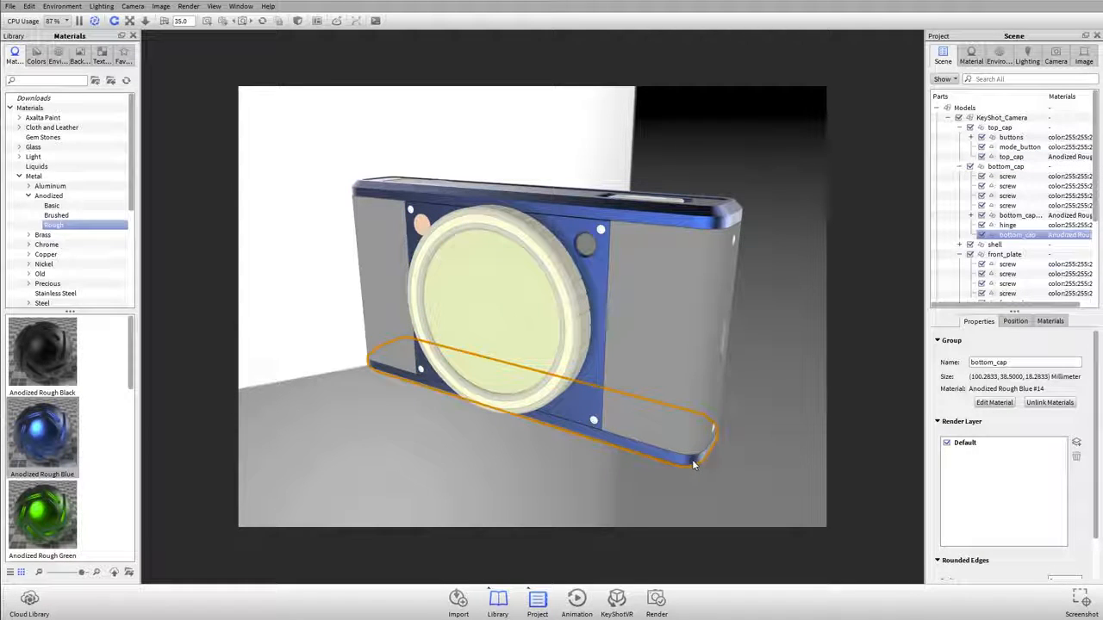
pyautogui.click(702, 173)
# Apply the basic Chrome Polished material to the linked white buttons and screws of the camera
pyautogui.moveTo(474, 368); pyautogui.dragTo(488, 387)
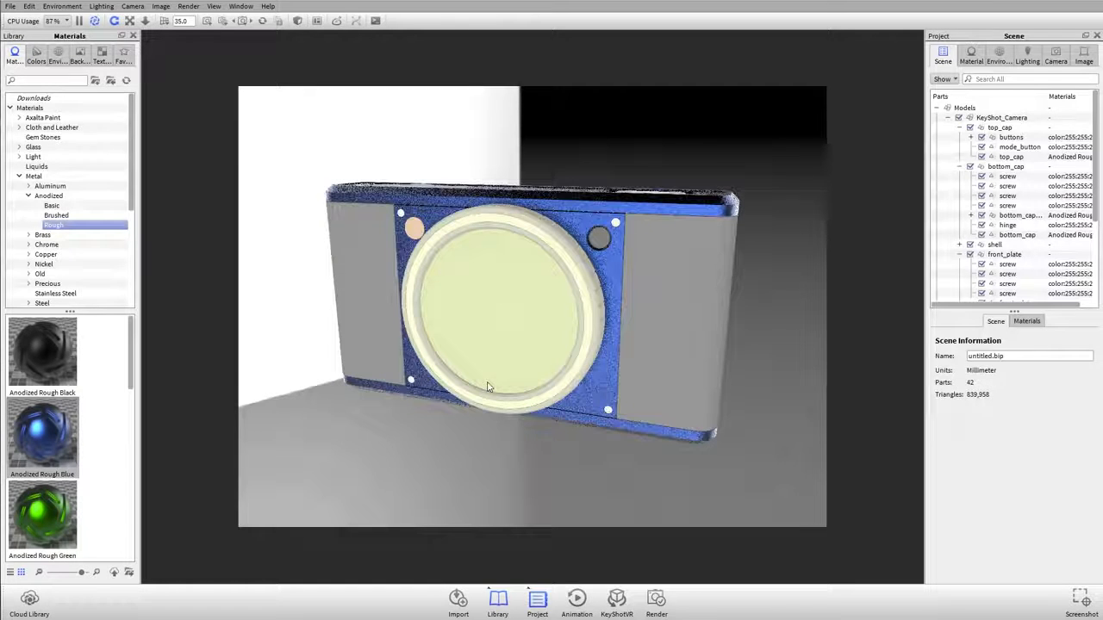
pyautogui.moveTo(569, 415); pyautogui.dragTo(622, 274)
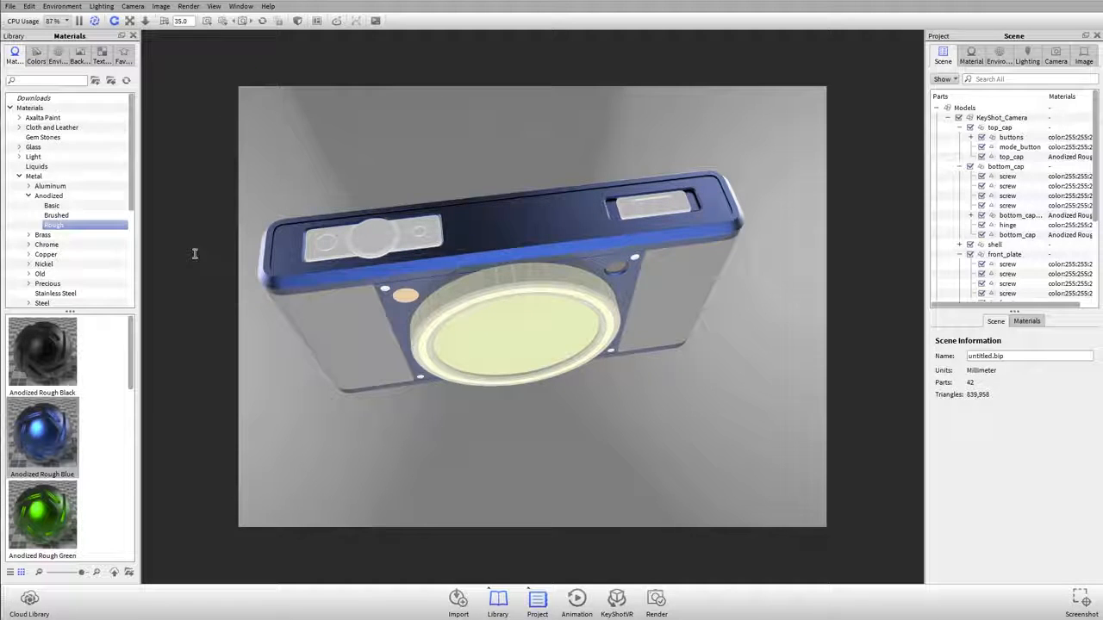
pyautogui.click(28, 246)
pyautogui.click(52, 254)
pyautogui.moveTo(57, 487); pyautogui.dragTo(505, 153)
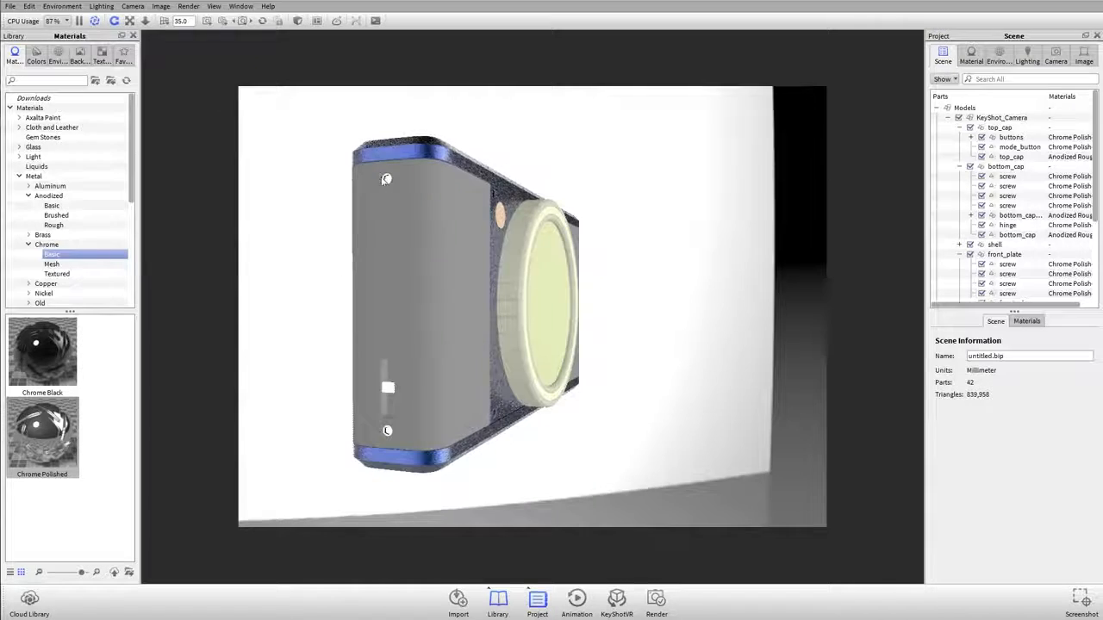
# Examine the chrome parts on the camera's side and top, selecting the round buttons and the mode button
pyautogui.moveTo(408, 426); pyautogui.dragTo(535, 188)
pyautogui.moveTo(681, 256); pyautogui.dragTo(637, 278)
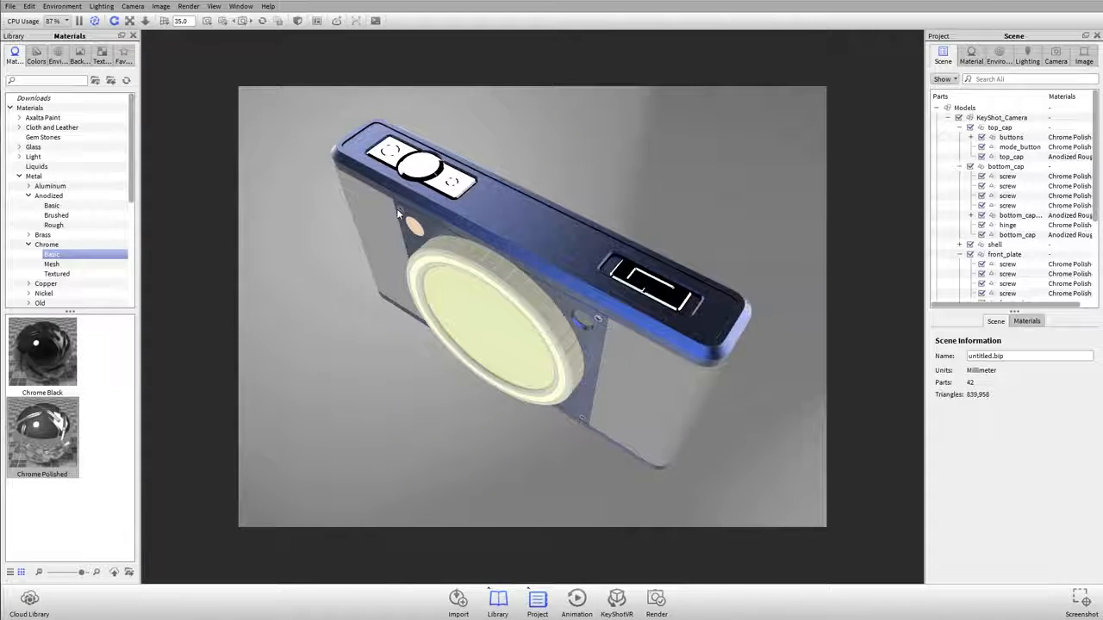
pyautogui.moveTo(398, 214); pyautogui.dragTo(546, 313)
pyautogui.click(422, 182)
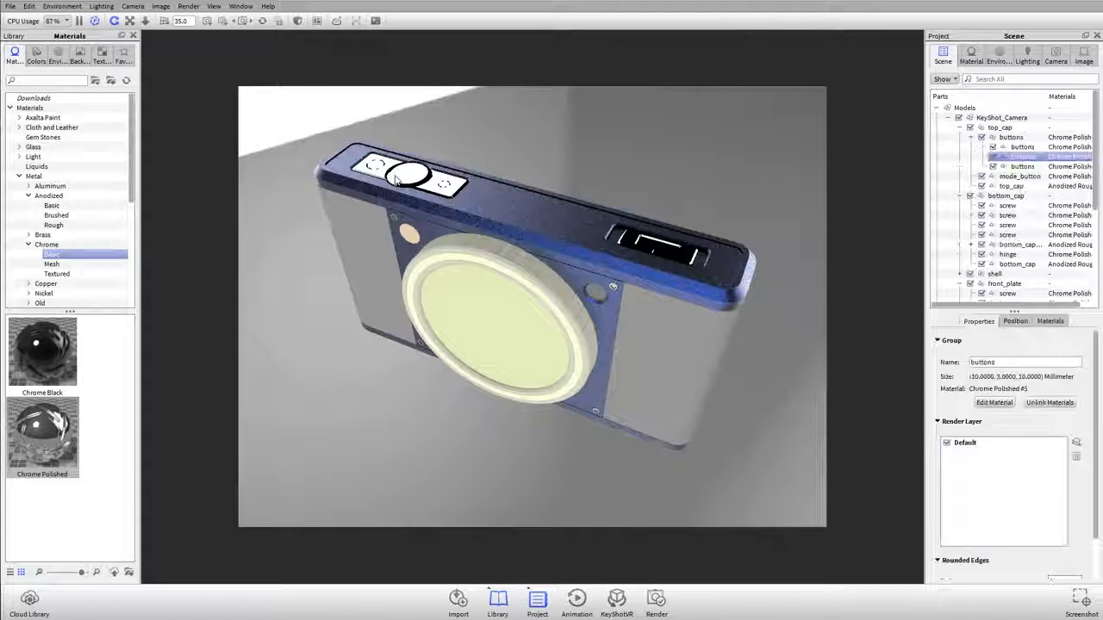
pyautogui.click(438, 186)
pyautogui.click(642, 254)
pyautogui.click(679, 141)
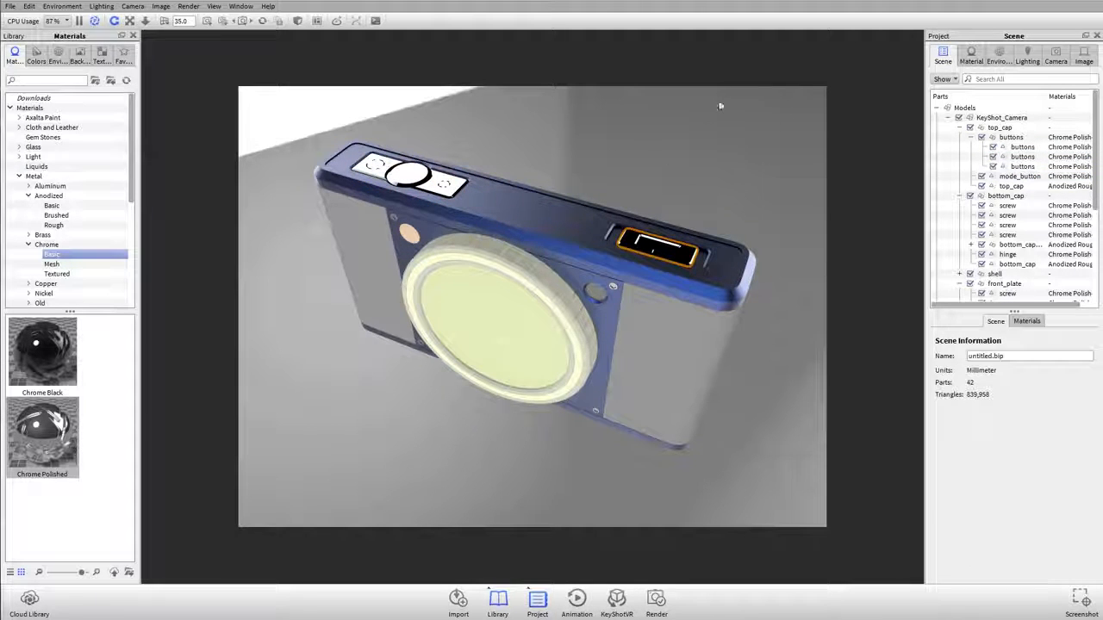
# Unlink the mode button's material and apply Chrome Black to that button alone
pyautogui.moveTo(734, 218); pyautogui.dragTo(521, 283)
pyautogui.click(520, 283)
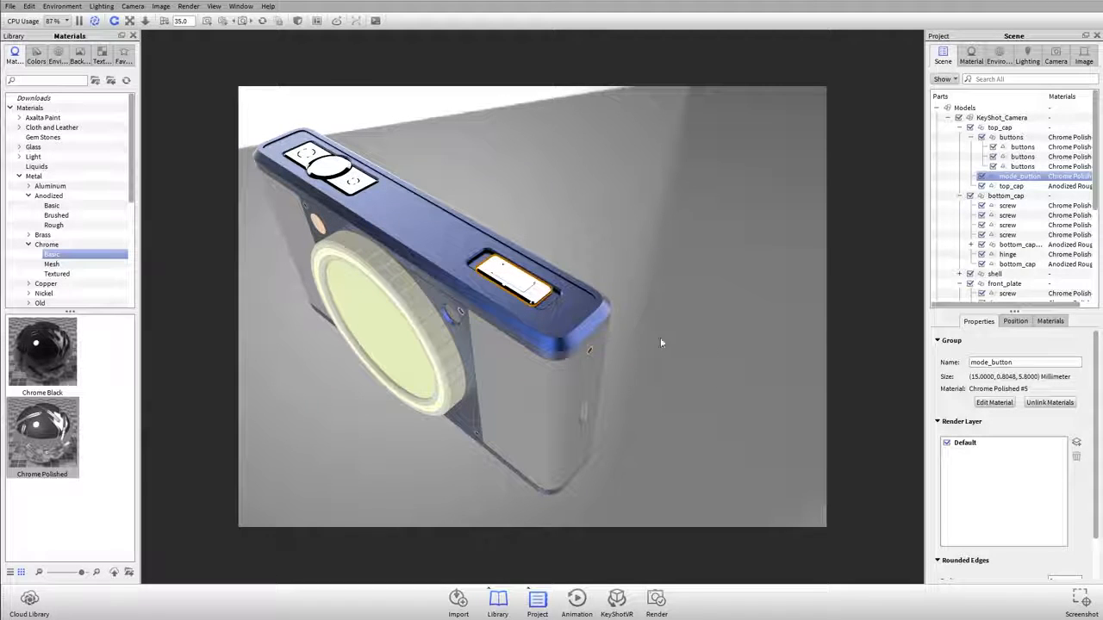
pyautogui.scroll(3, 497, 286)
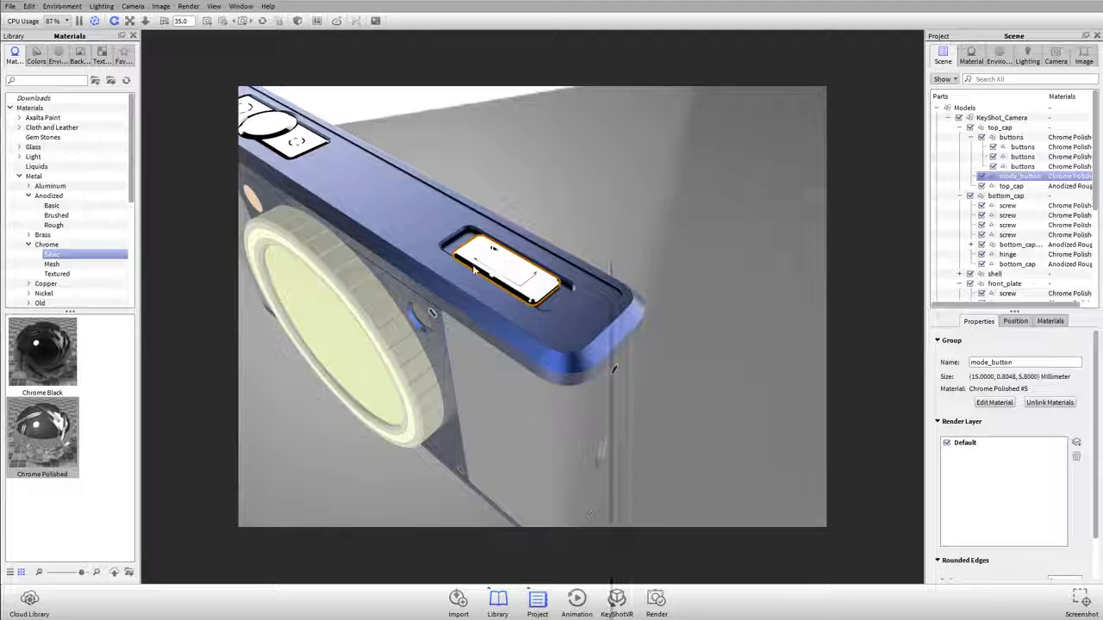
pyautogui.rightClick(505, 262)
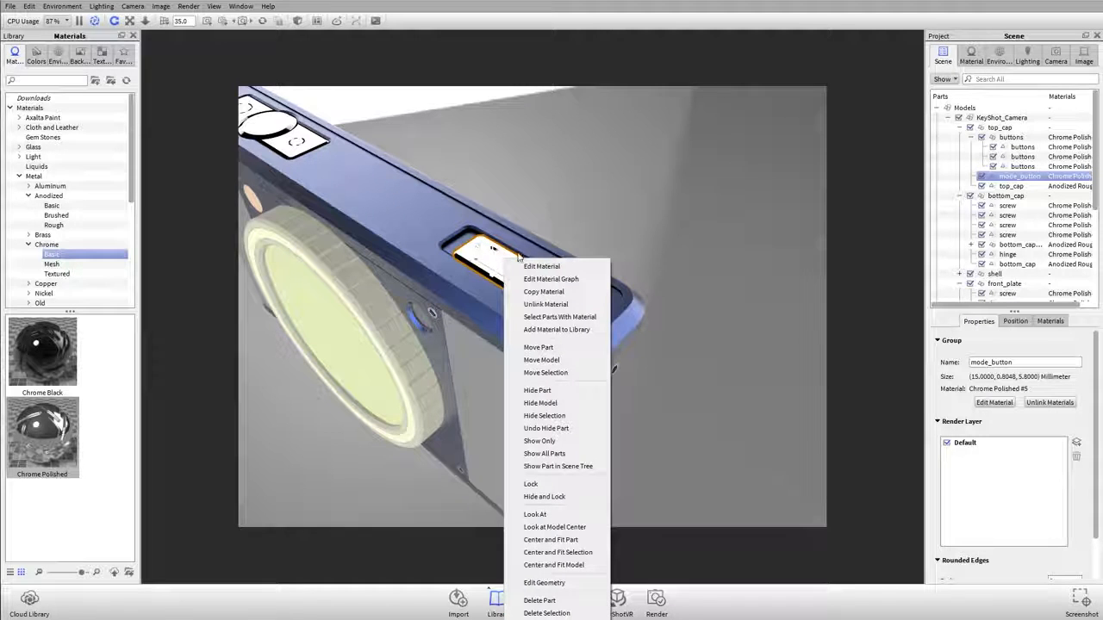
pyautogui.click(563, 305)
pyautogui.moveTo(40, 349); pyautogui.dragTo(659, 200)
pyautogui.click(610, 209)
# Copy the Chrome Polished material from the round top button and paste it as a linked material onto the mode button
pyautogui.rightClick(356, 160)
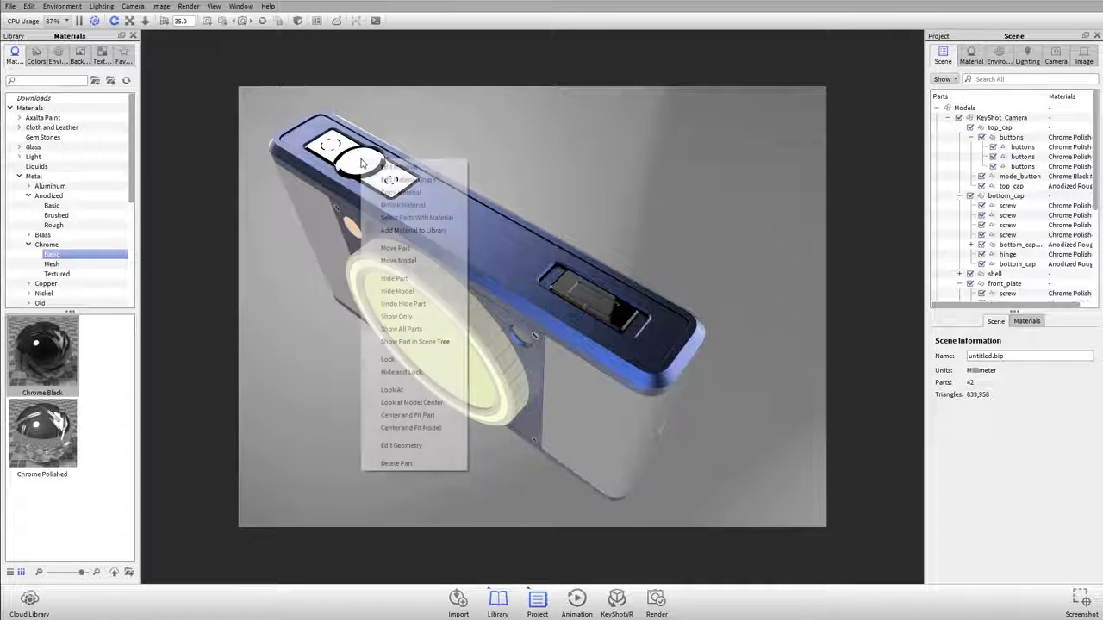
pyautogui.click(398, 192)
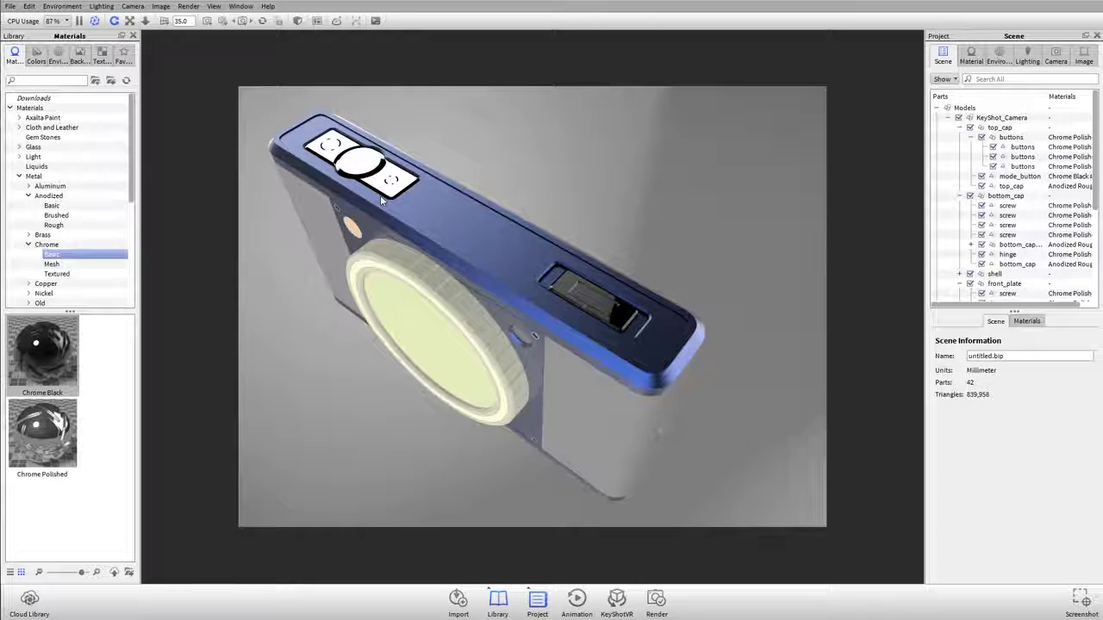
pyautogui.rightClick(603, 301)
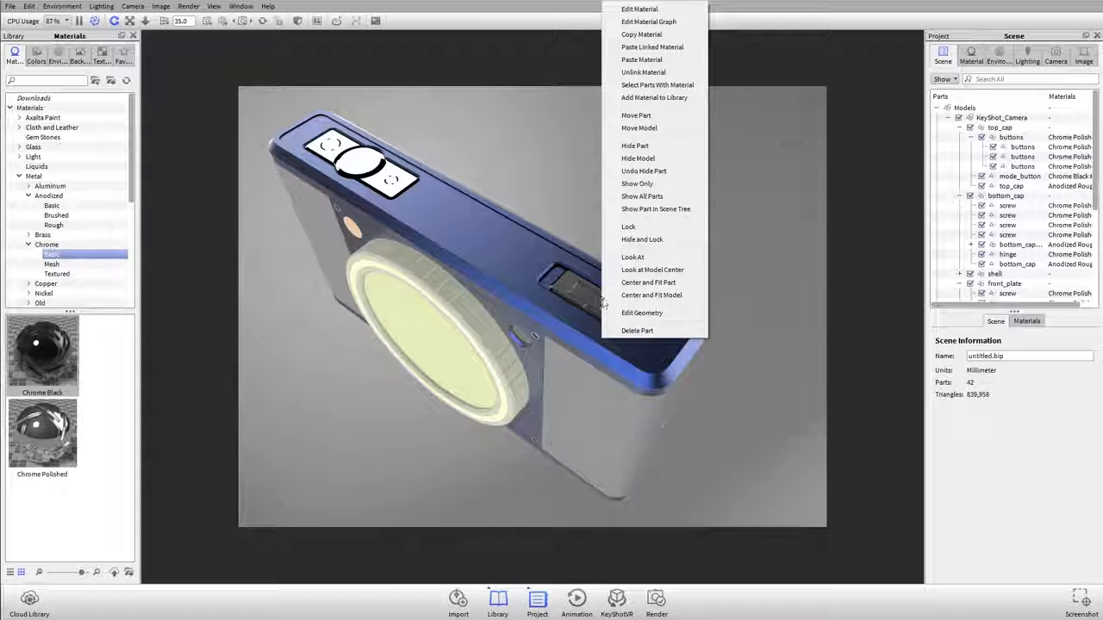
pyautogui.click(664, 49)
pyautogui.moveTo(581, 270); pyautogui.dragTo(571, 317)
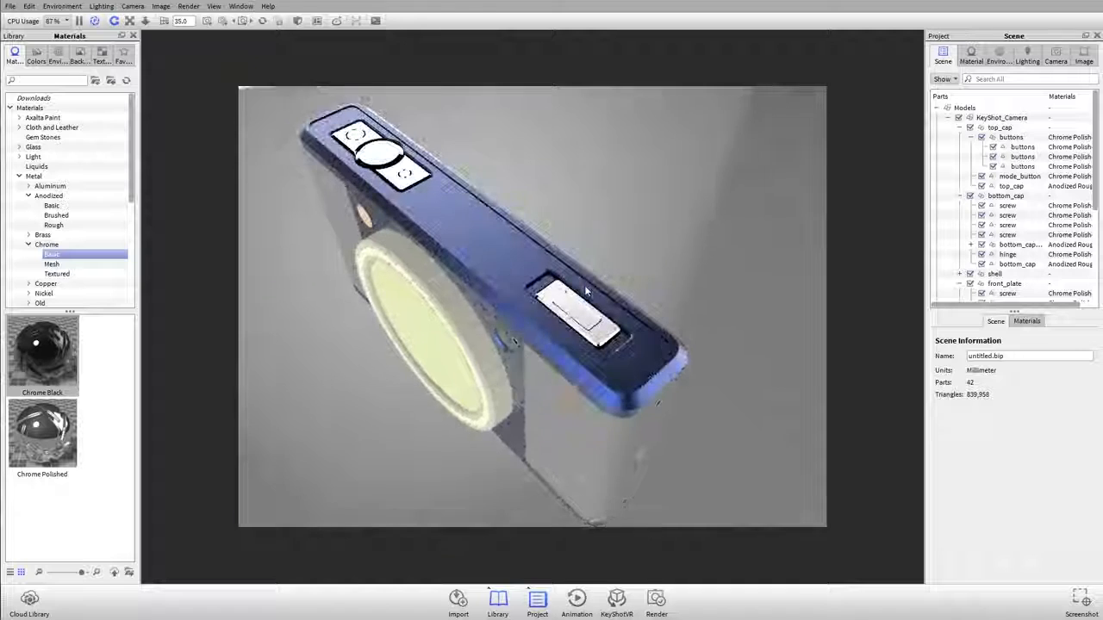
# Try a red color with 62% saturation on the linked Chrome Polished material, and cancel the color change
pyautogui.doubleClick(572, 316)
pyautogui.click(1084, 171)
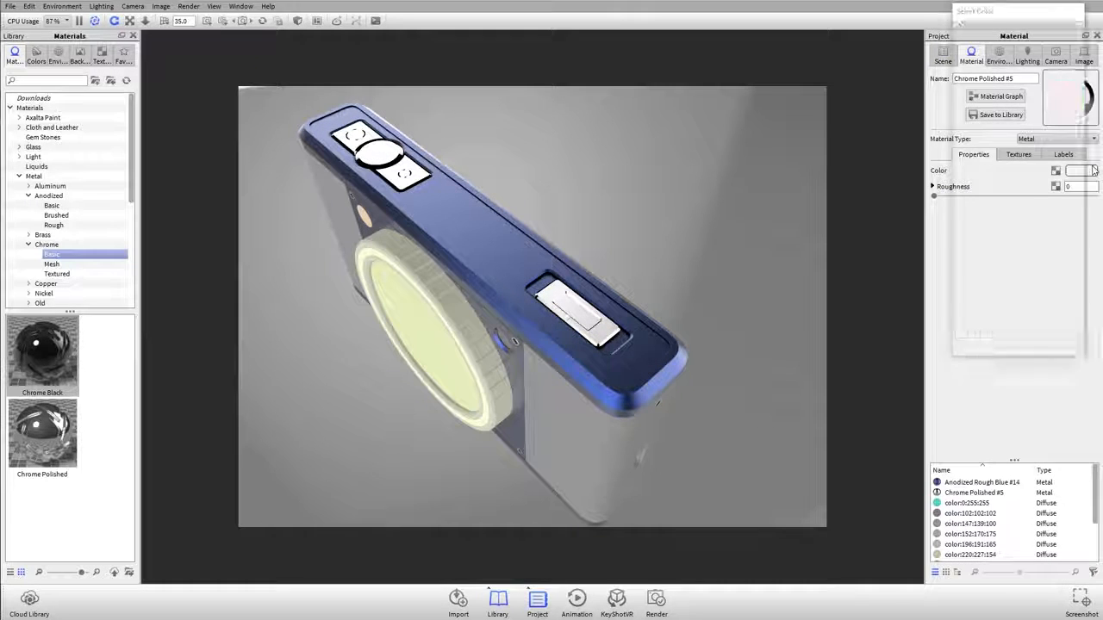
pyautogui.moveTo(1023, 92); pyautogui.dragTo(1024, 45)
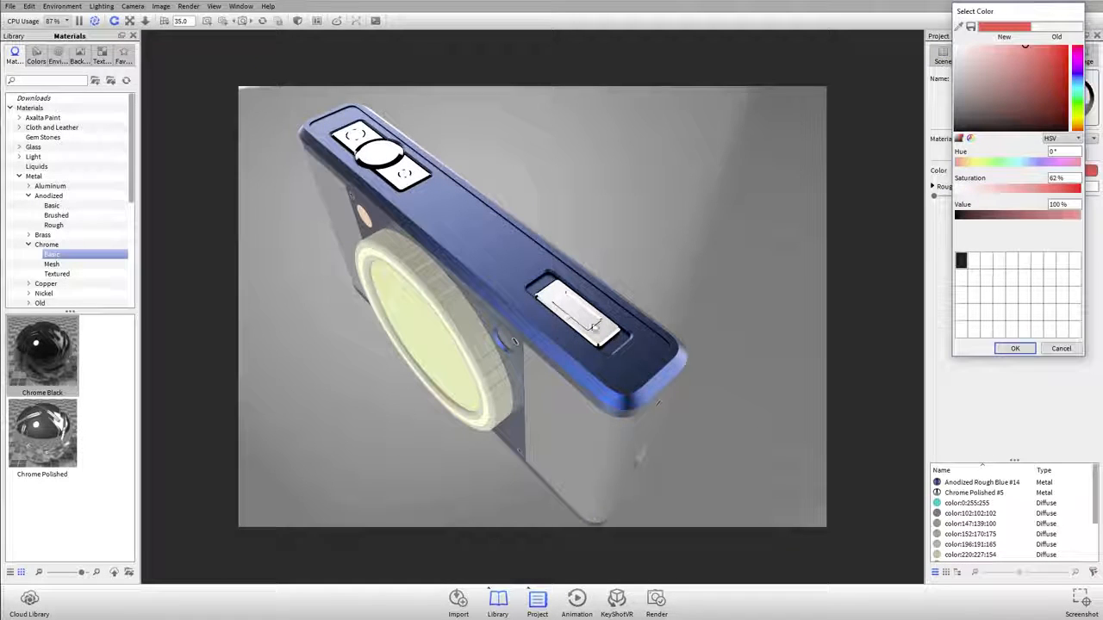
pyautogui.click(1061, 349)
# Assign the shared Anodized Rough Blue material to the outer ring around the camera's lens
pyautogui.moveTo(603, 284); pyautogui.dragTo(498, 229)
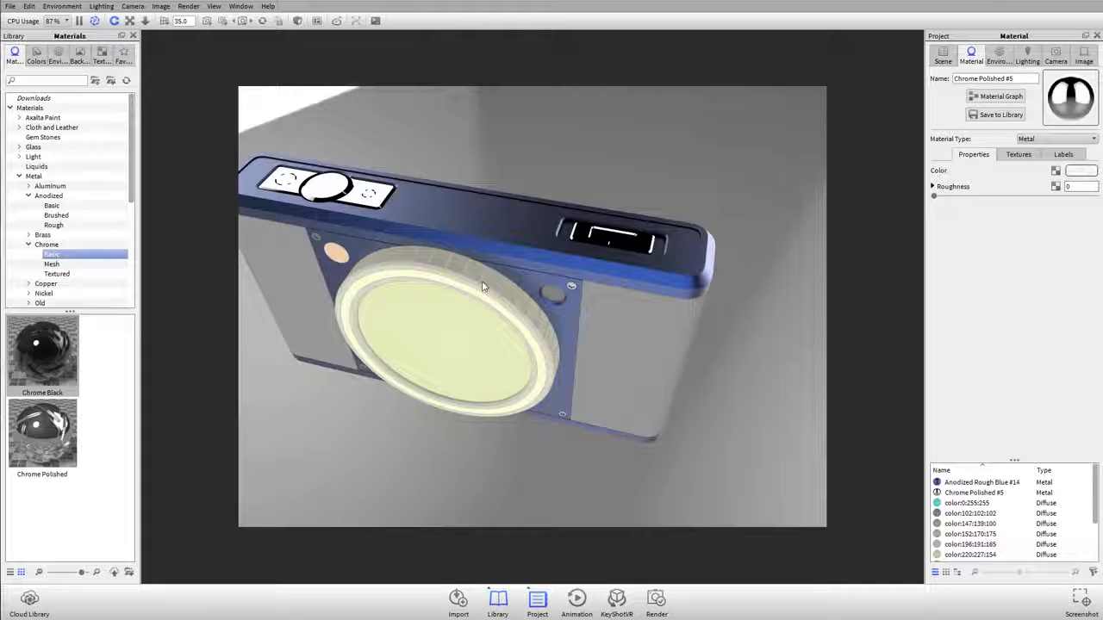
pyautogui.moveTo(484, 284); pyautogui.dragTo(569, 347)
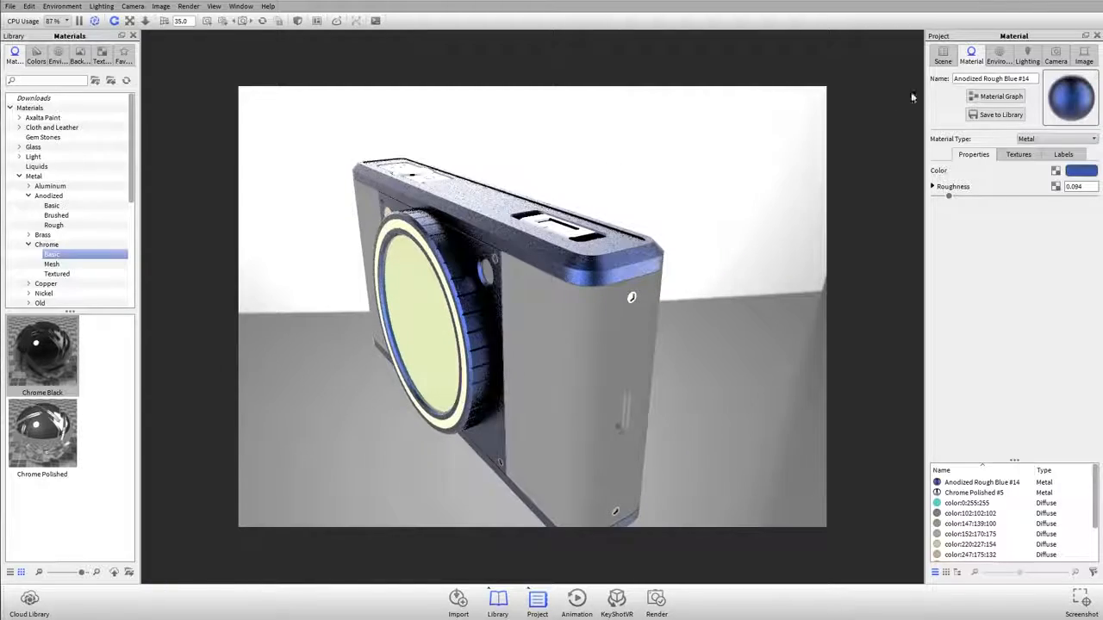
pyautogui.click(942, 55)
pyautogui.moveTo(595, 215); pyautogui.dragTo(654, 194)
pyautogui.moveTo(676, 253); pyautogui.dragTo(699, 379)
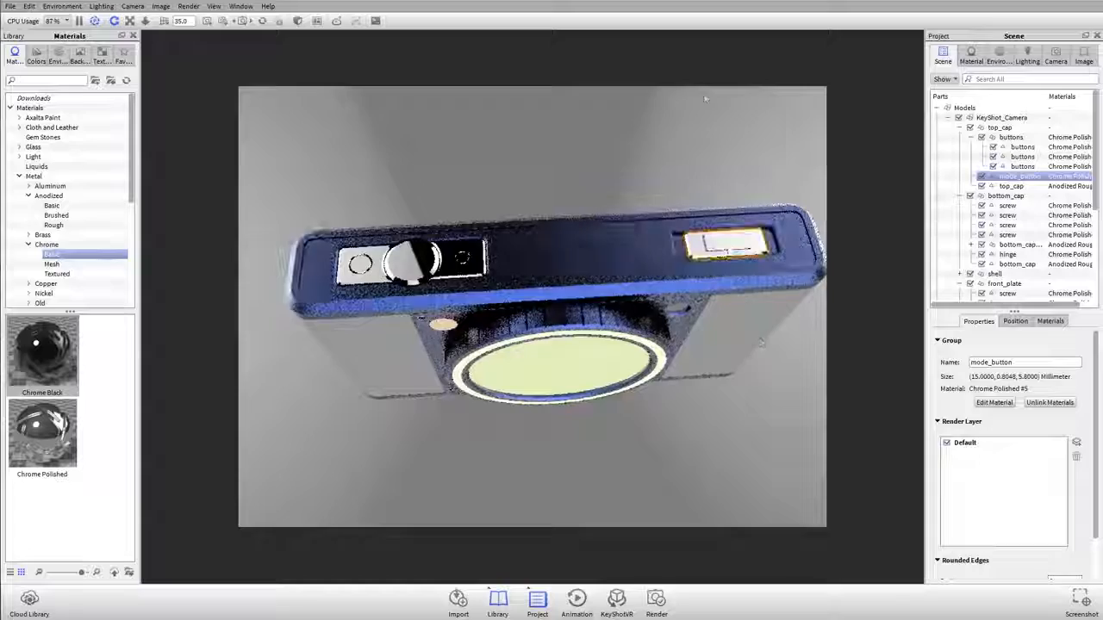
pyautogui.click(708, 107)
pyautogui.moveTo(727, 152); pyautogui.dragTo(600, 183)
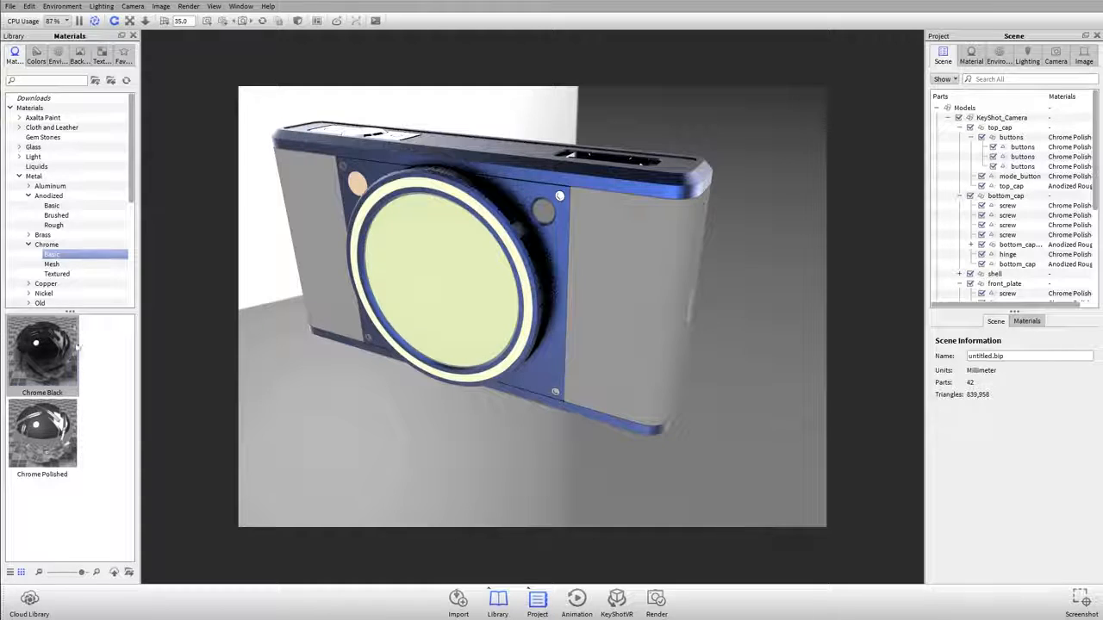
# Examine the contents of the Architectural, Camera Favorites, Jewelry and KeyShot Favorites collections
pyautogui.click(52, 349)
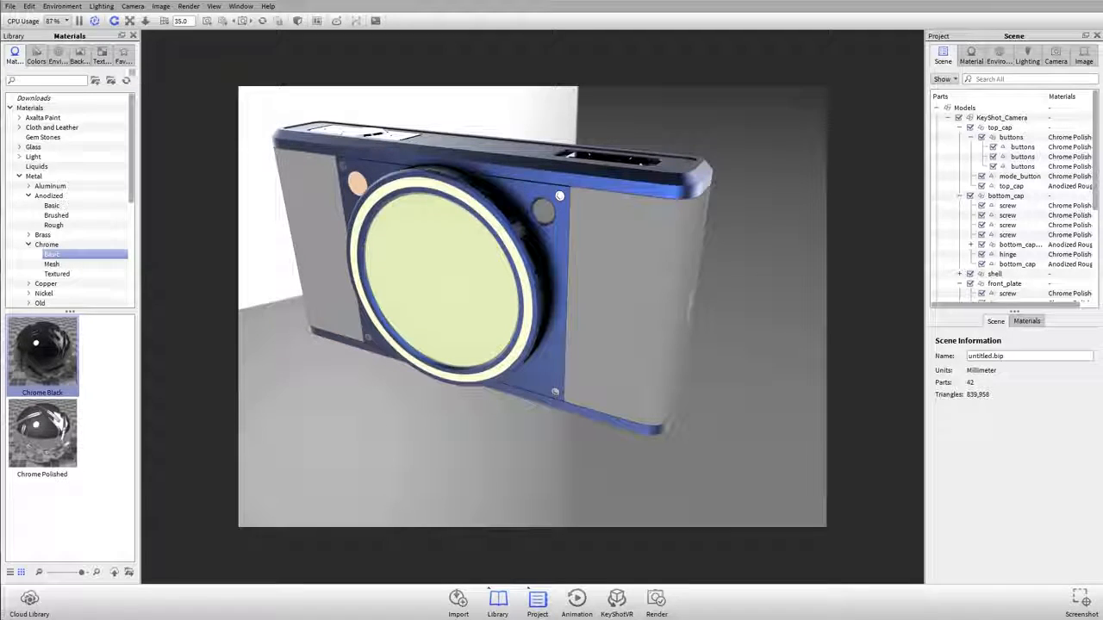
pyautogui.click(125, 53)
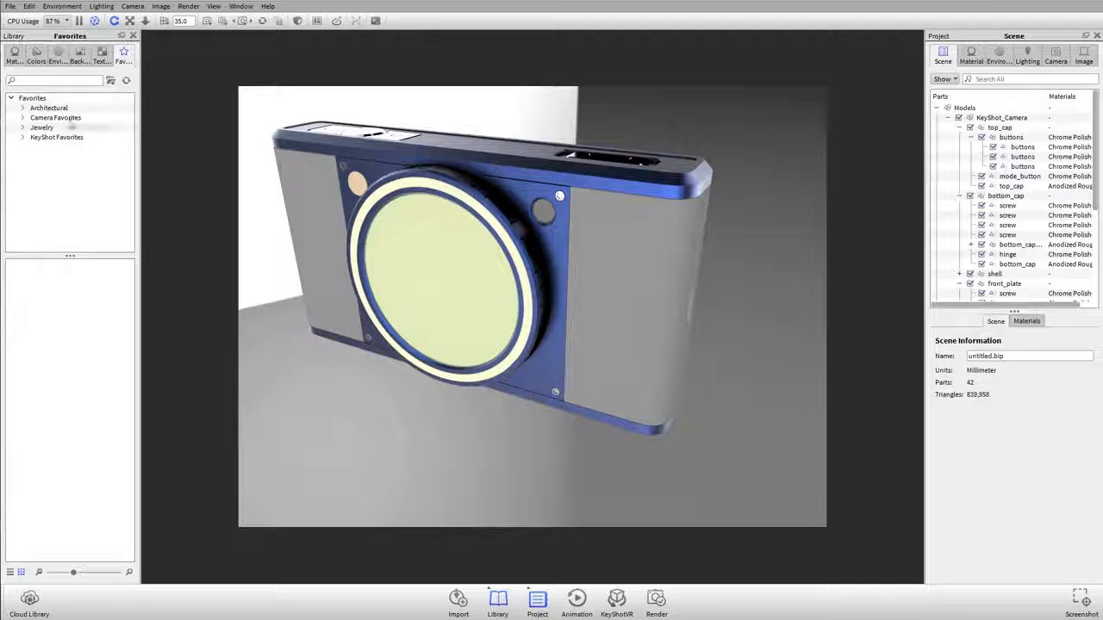
pyautogui.click(73, 108)
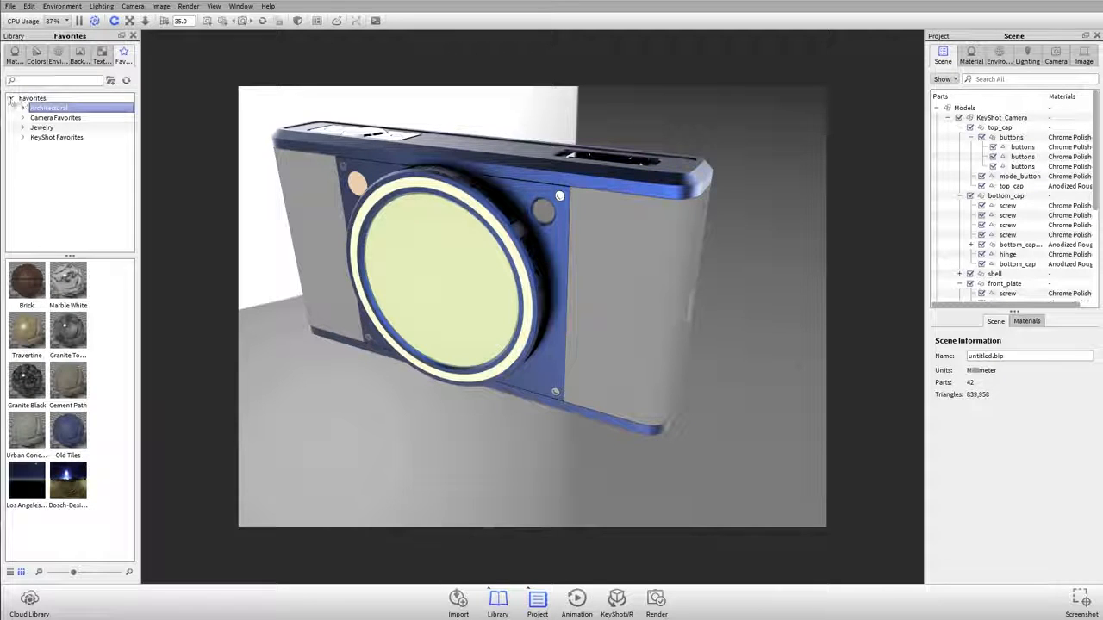
pyautogui.click(52, 119)
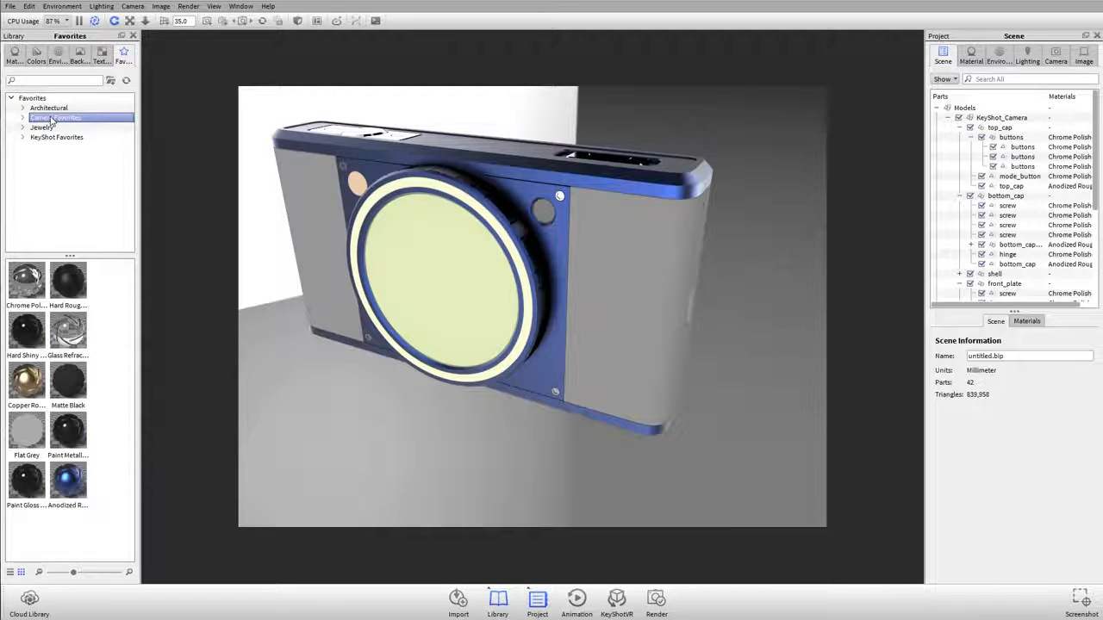
pyautogui.click(43, 127)
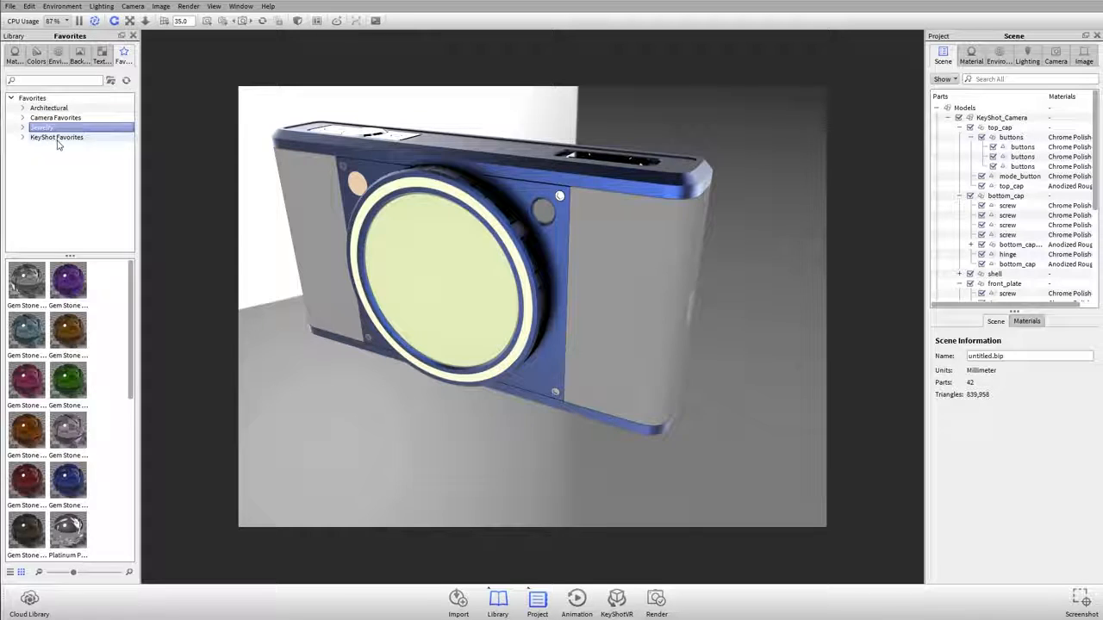
pyautogui.click(57, 137)
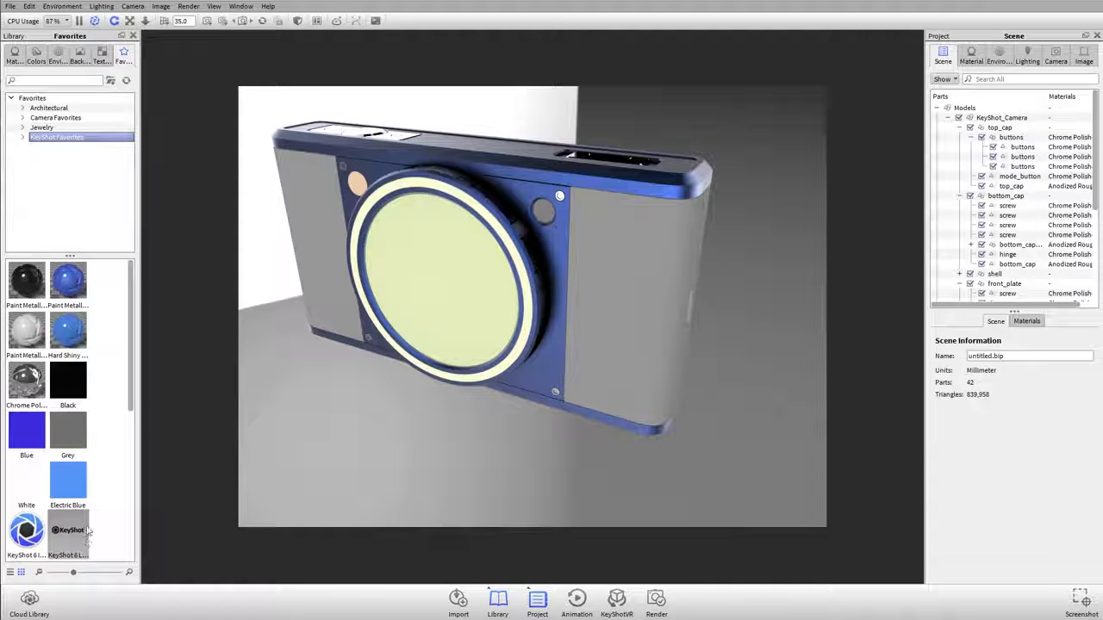
pyautogui.scroll(-3, 69, 315)
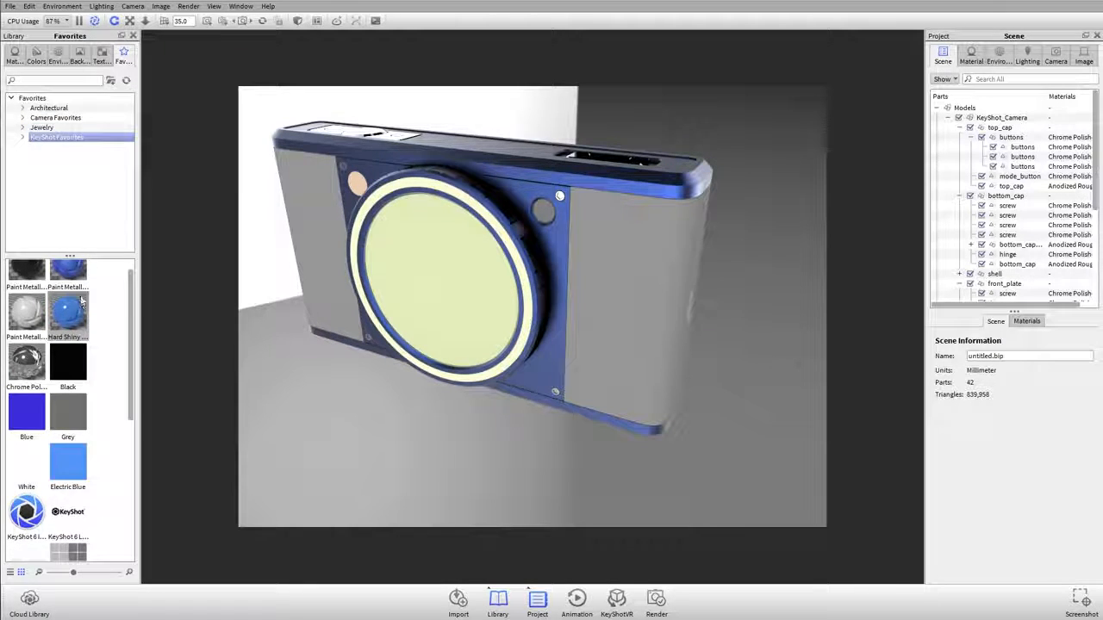
pyautogui.scroll(-3, 73, 413)
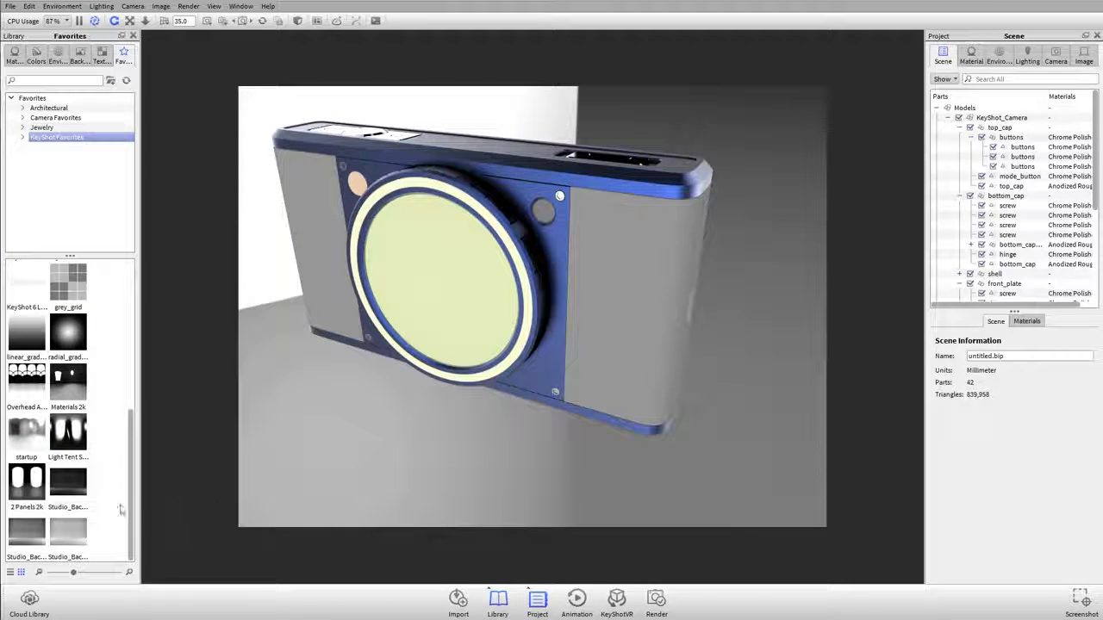
pyautogui.scroll(5, 99, 444)
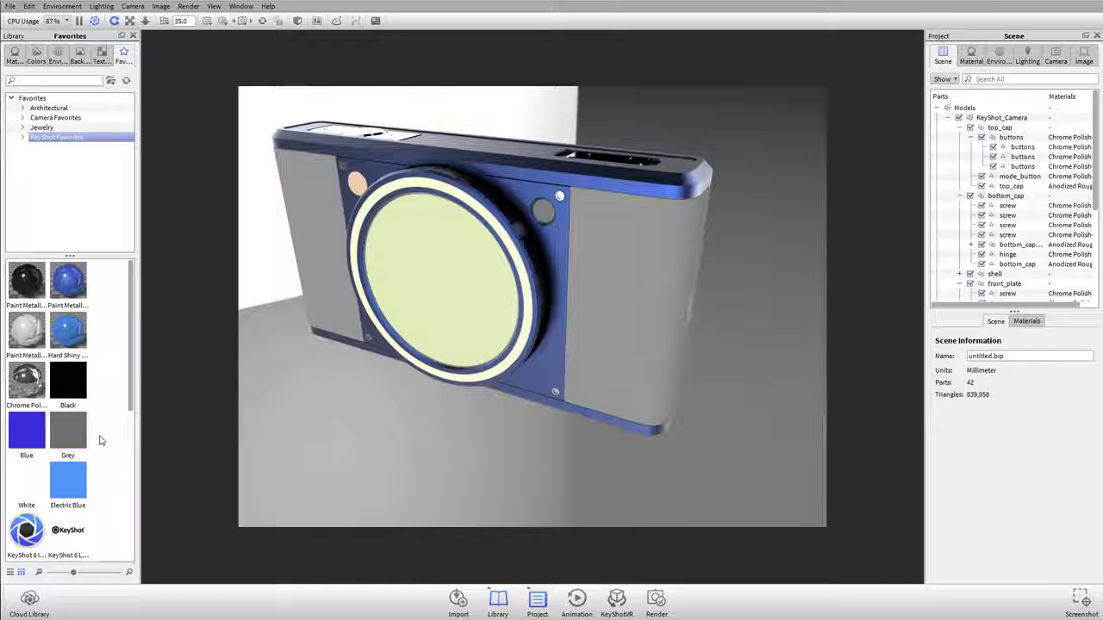
pyautogui.scroll(-5, 99, 441)
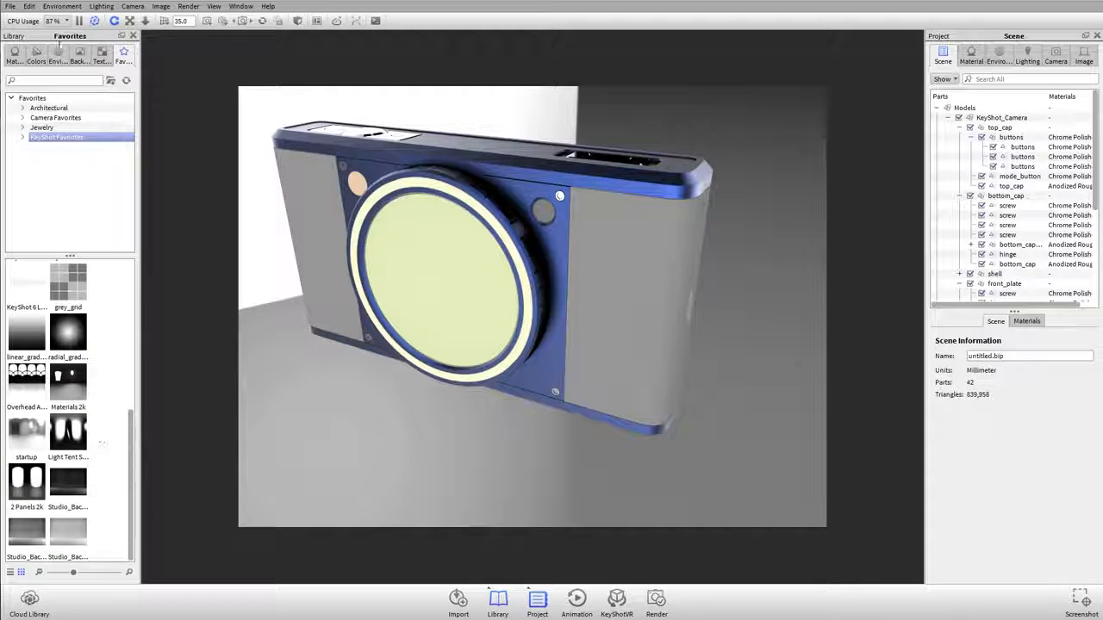
# Add the Chrome Black material to the Camera Favorites collection and display that collection
pyautogui.click(13, 57)
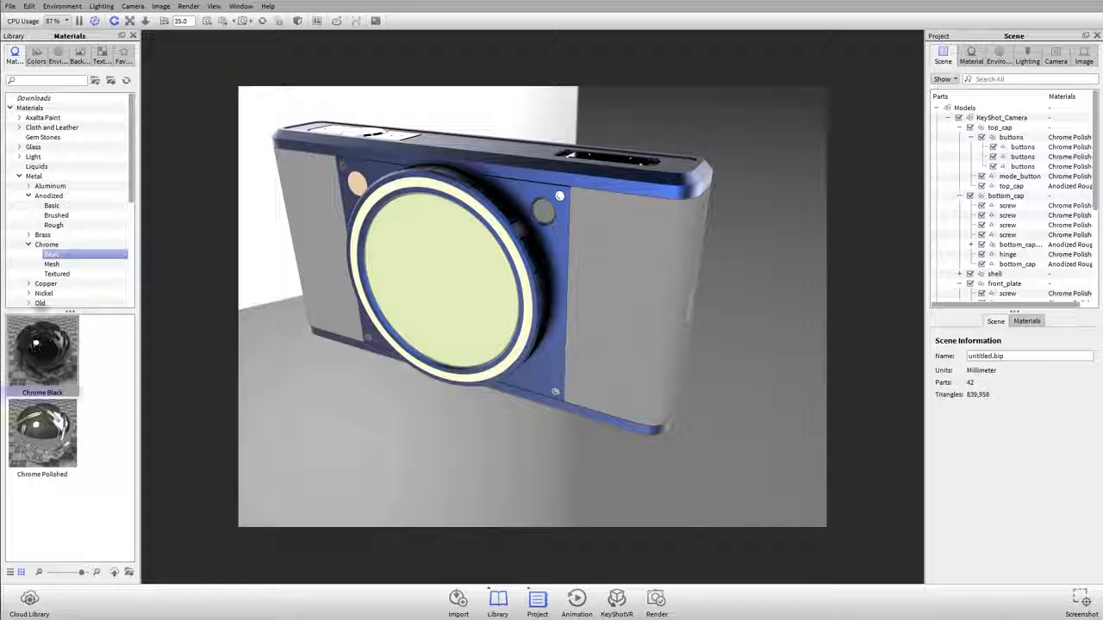
pyautogui.rightClick(47, 348)
pyautogui.moveTo(88, 373)
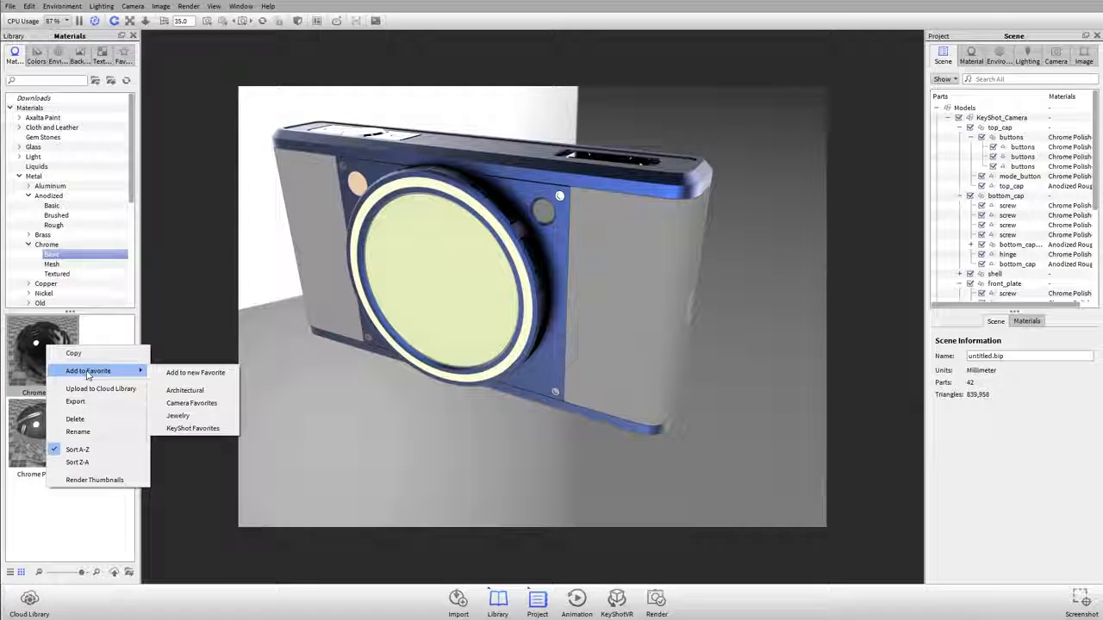
pyautogui.click(197, 405)
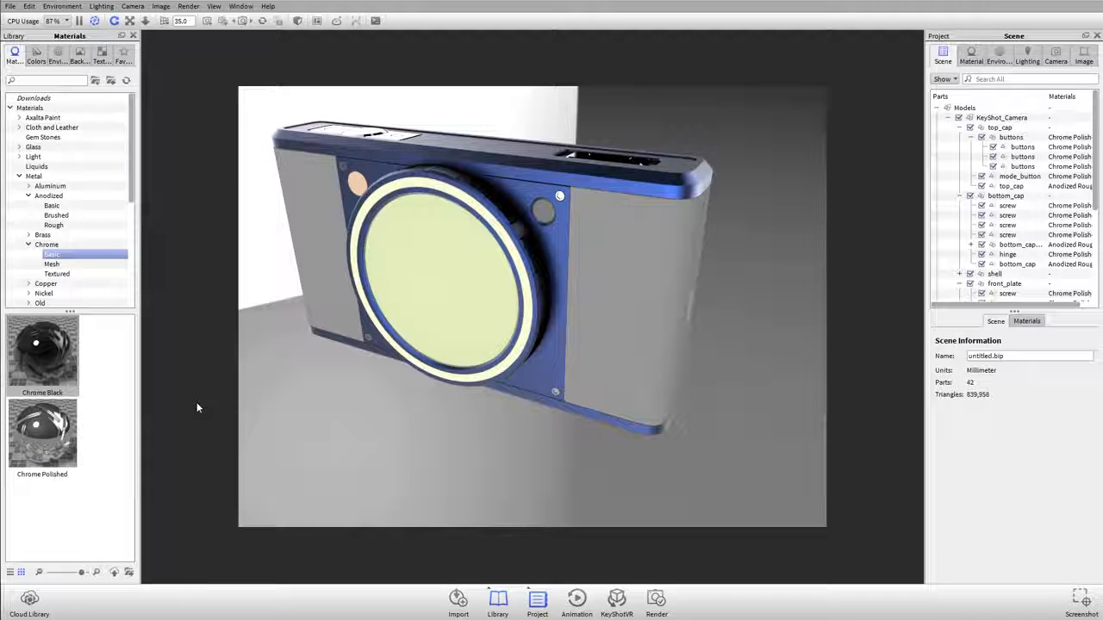
pyautogui.click(124, 56)
pyautogui.click(60, 117)
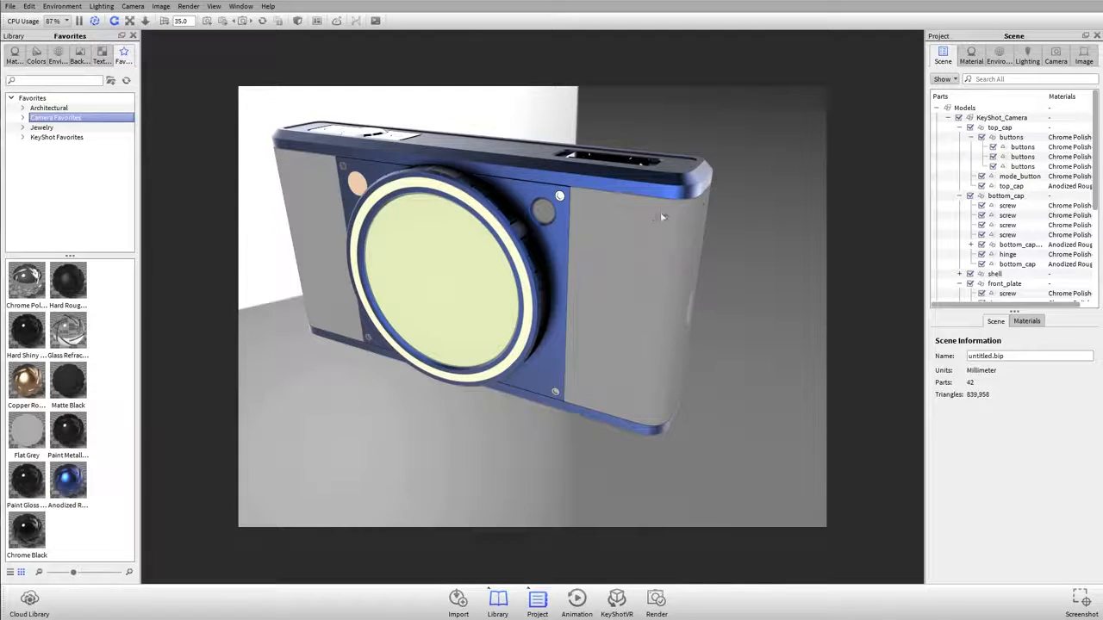
# Apply the Glass Refractive material from Camera Favorites to the front glass of the lens
pyautogui.moveTo(662, 217); pyautogui.dragTo(447, 243)
pyautogui.moveTo(524, 238); pyautogui.dragTo(559, 316)
pyautogui.moveTo(68, 330); pyautogui.dragTo(492, 307)
pyautogui.moveTo(594, 302); pyautogui.dragTo(509, 327)
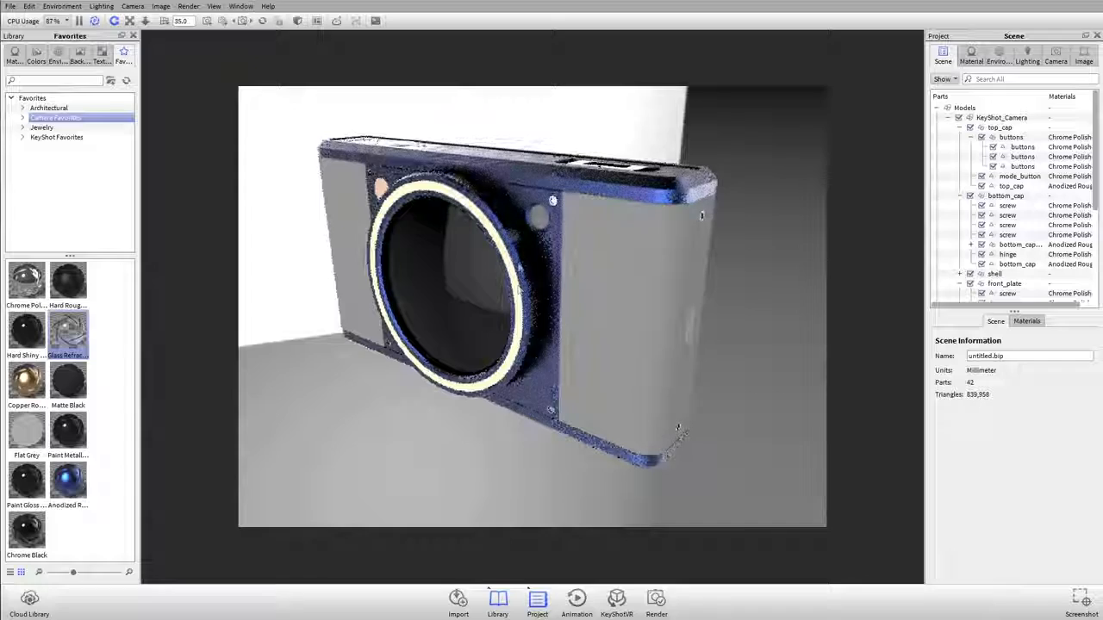
pyautogui.moveTo(622, 325); pyautogui.dragTo(241, 343)
pyautogui.moveTo(551, 286); pyautogui.dragTo(515, 239)
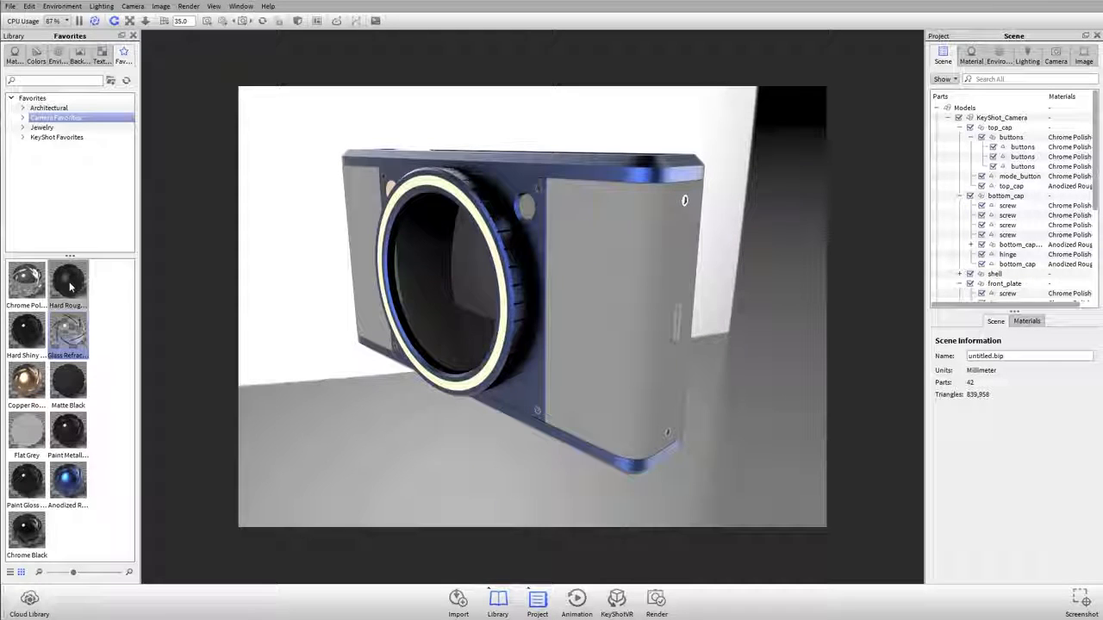
# Add the Leather Black material from the Cloud and Leather category's Leather group to Camera Favorites
pyautogui.click(15, 53)
pyautogui.click(20, 127)
pyautogui.click(20, 127)
pyautogui.click(20, 128)
pyautogui.click(43, 147)
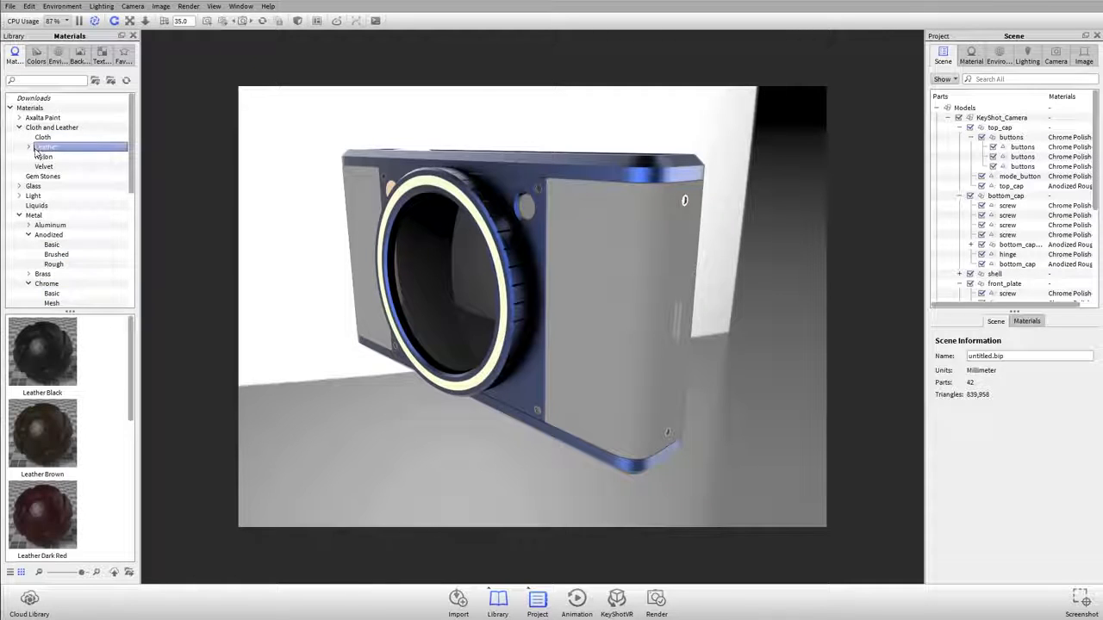
pyautogui.rightClick(35, 334)
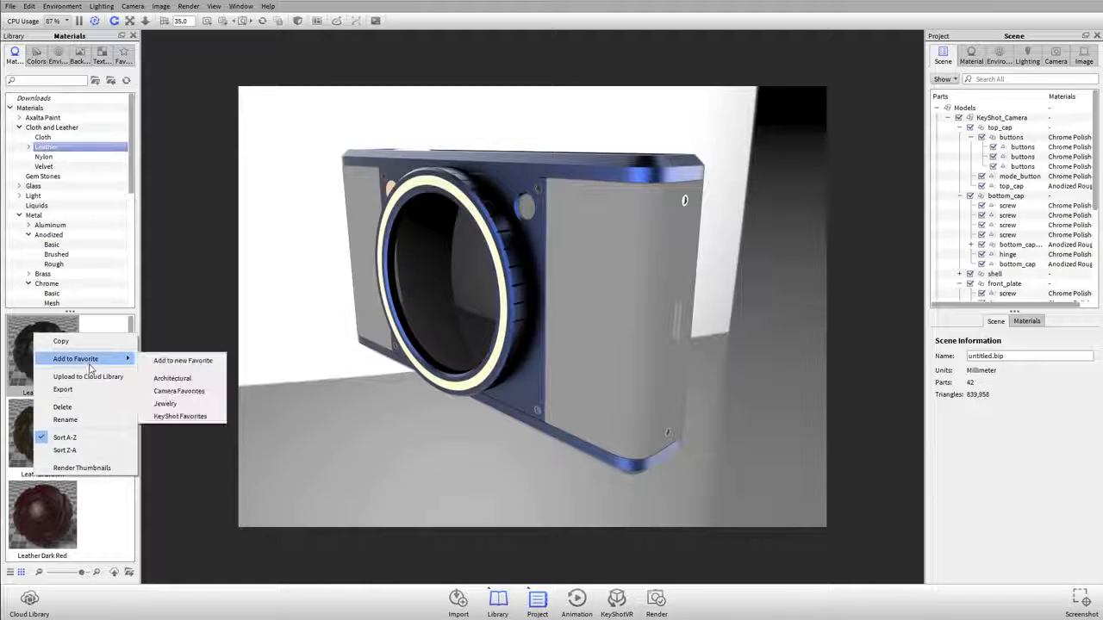
pyautogui.click(178, 390)
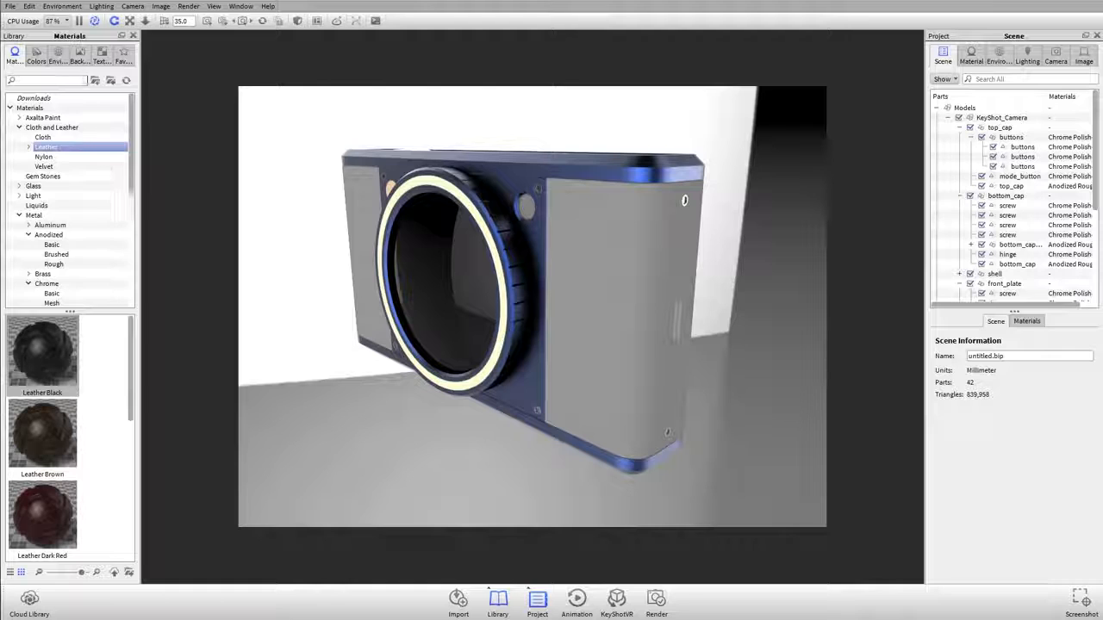
# Apply Leather Black from Camera Favorites to the grey camera shell, and turn off performance mode to render through the lens glass
pyautogui.click(123, 57)
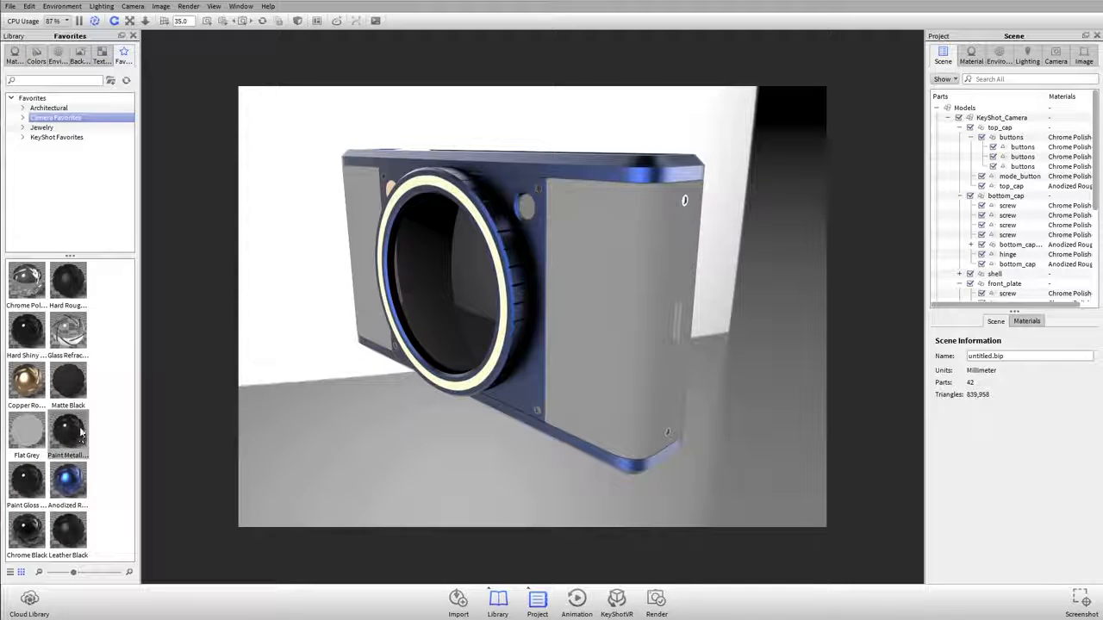
pyautogui.moveTo(83, 556); pyautogui.dragTo(668, 288)
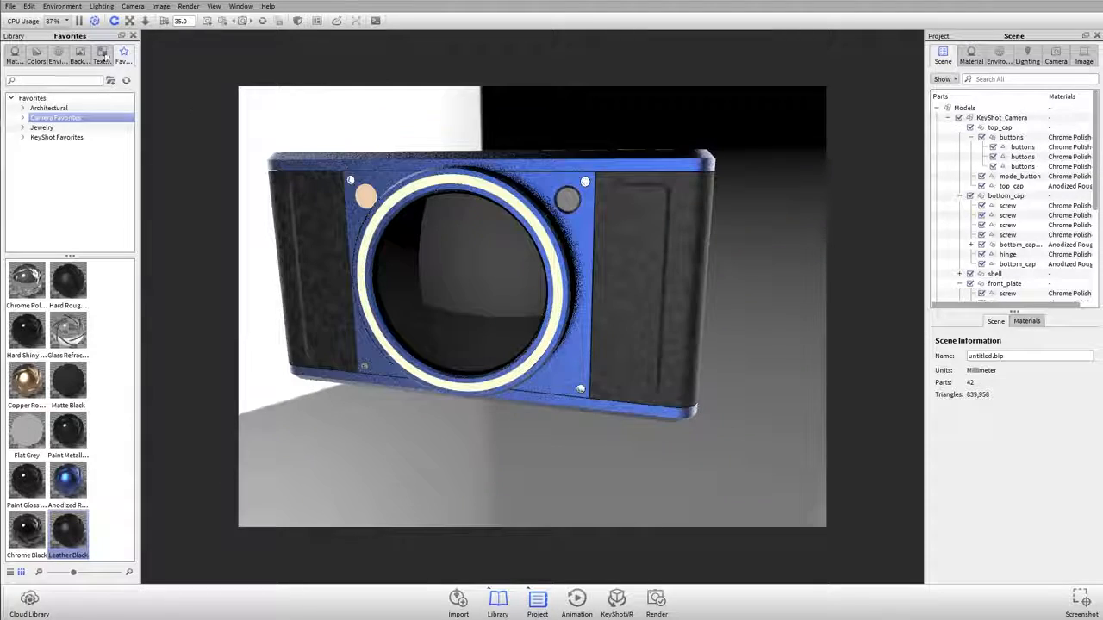
pyautogui.click(94, 21)
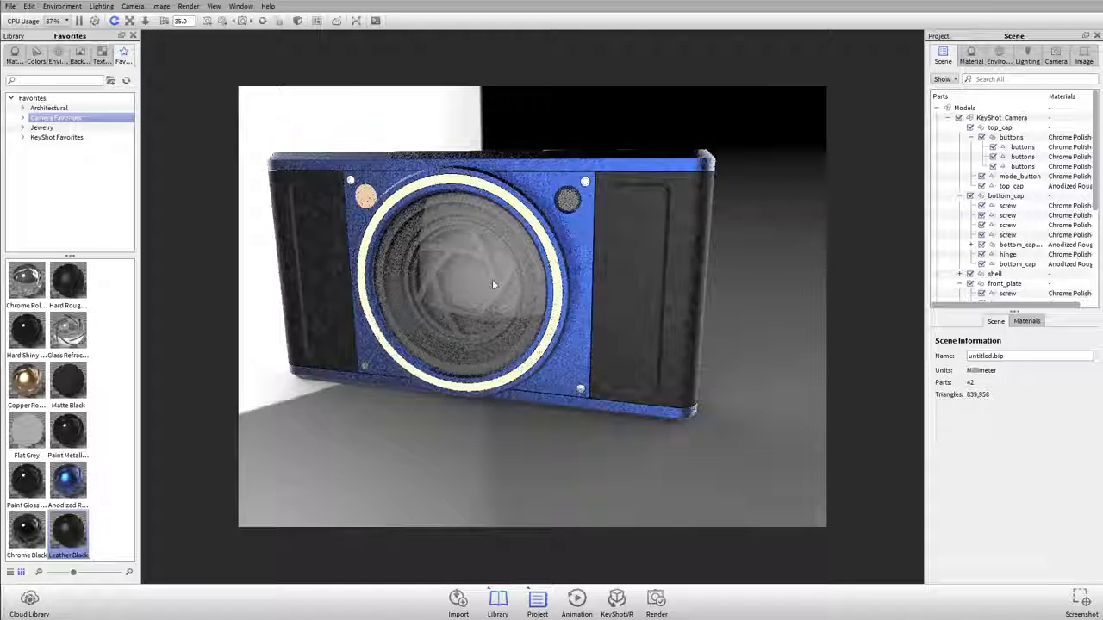
pyautogui.click(475, 258)
# Apply the black Hard Shiny favorite to the small slot cover on the camera's side, and Flat Grey to the LED ring
pyautogui.moveTo(733, 278); pyautogui.dragTo(198, 241)
pyautogui.moveTo(596, 285); pyautogui.dragTo(482, 306)
pyautogui.moveTo(26, 334); pyautogui.dragTo(684, 241)
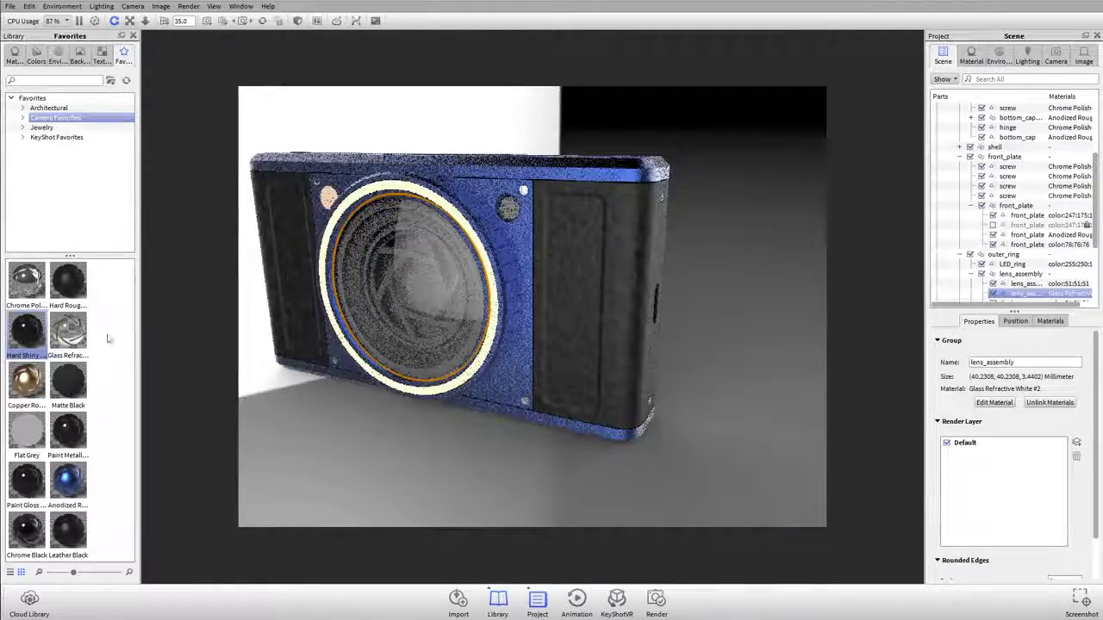
pyautogui.moveTo(26, 431); pyautogui.dragTo(685, 509)
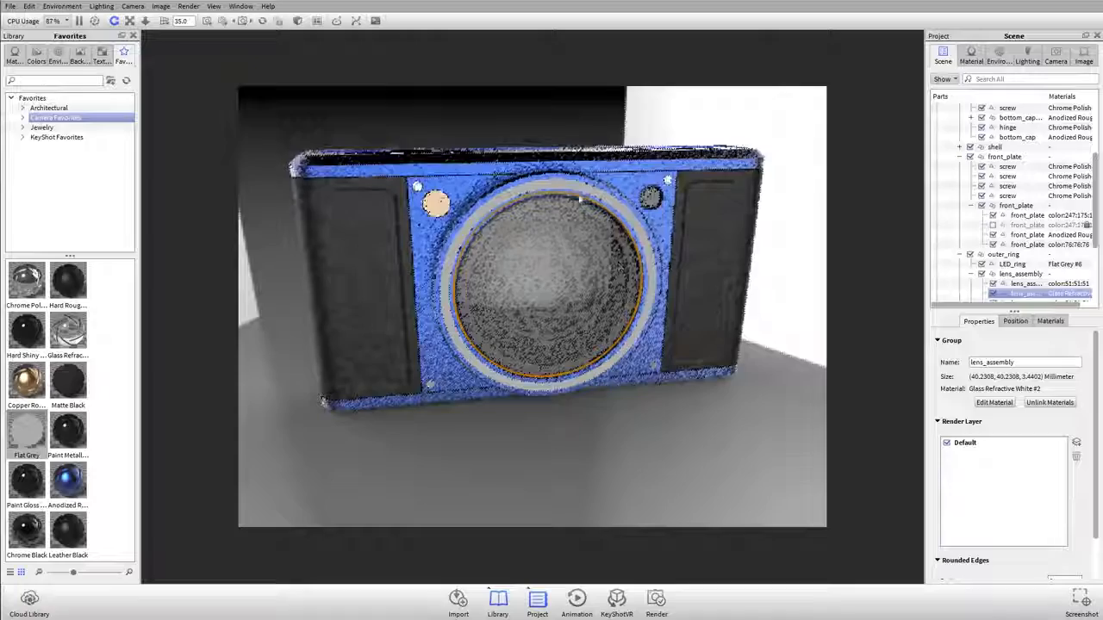
pyautogui.scroll(5, 522, 256)
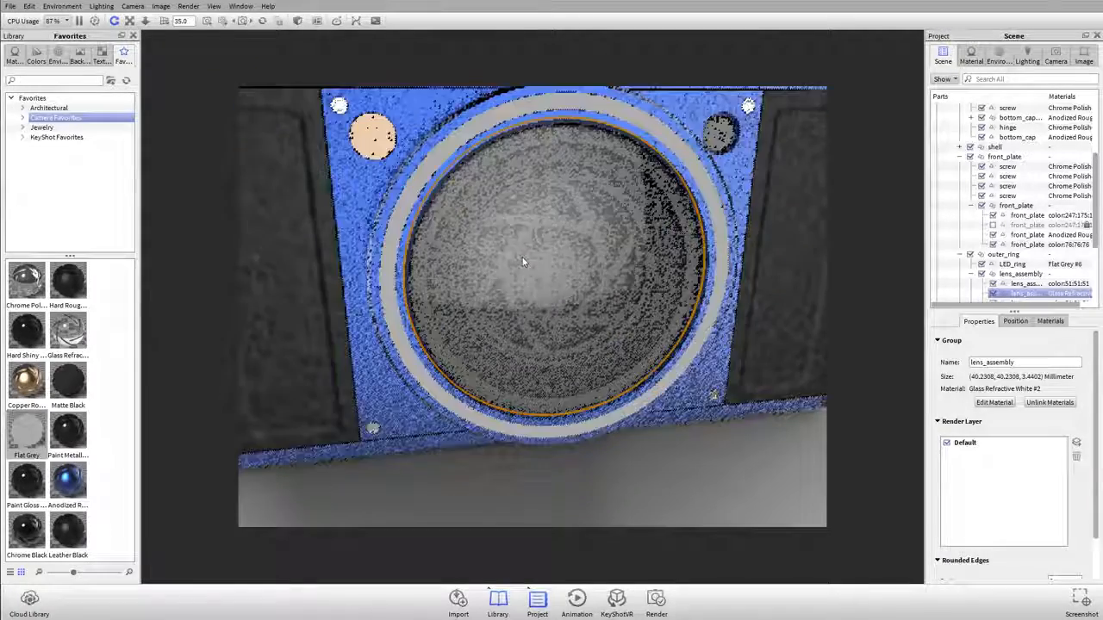
# Hide the front lens glass and apply the Hard Rough favorite to the inner lens rings
pyautogui.moveTo(558, 286); pyautogui.dragTo(586, 329)
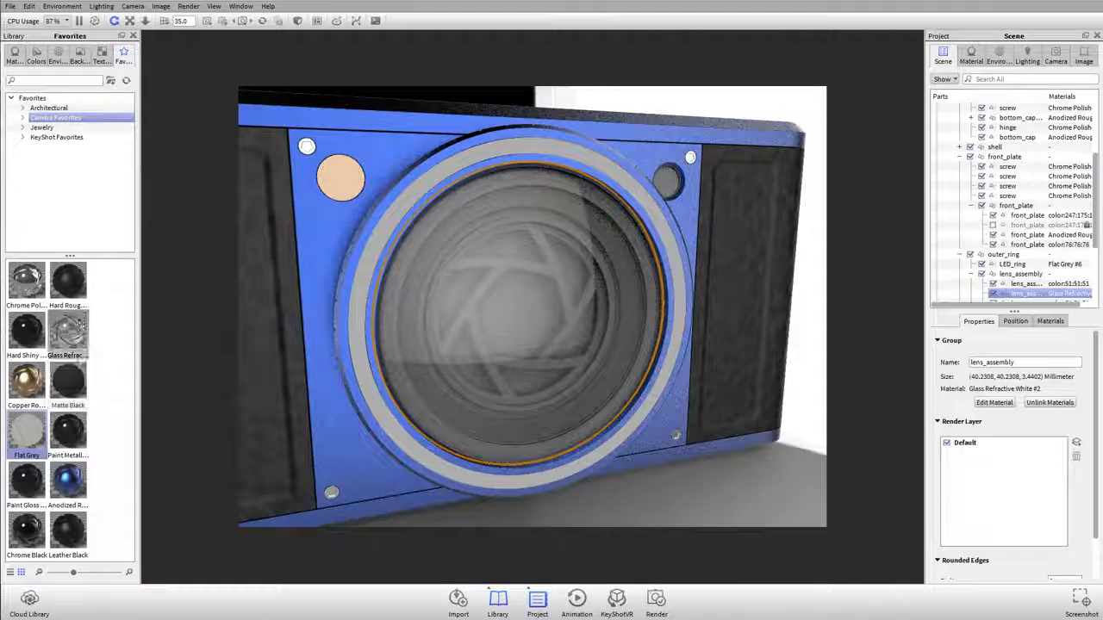
pyautogui.moveTo(68, 280); pyautogui.dragTo(723, 491)
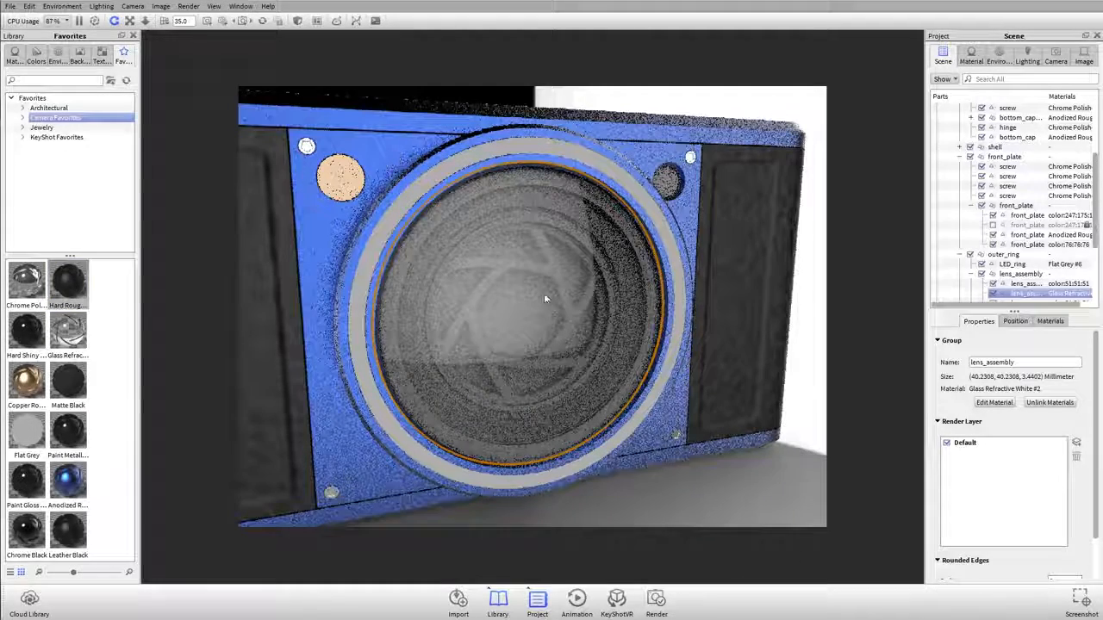
pyautogui.click(992, 294)
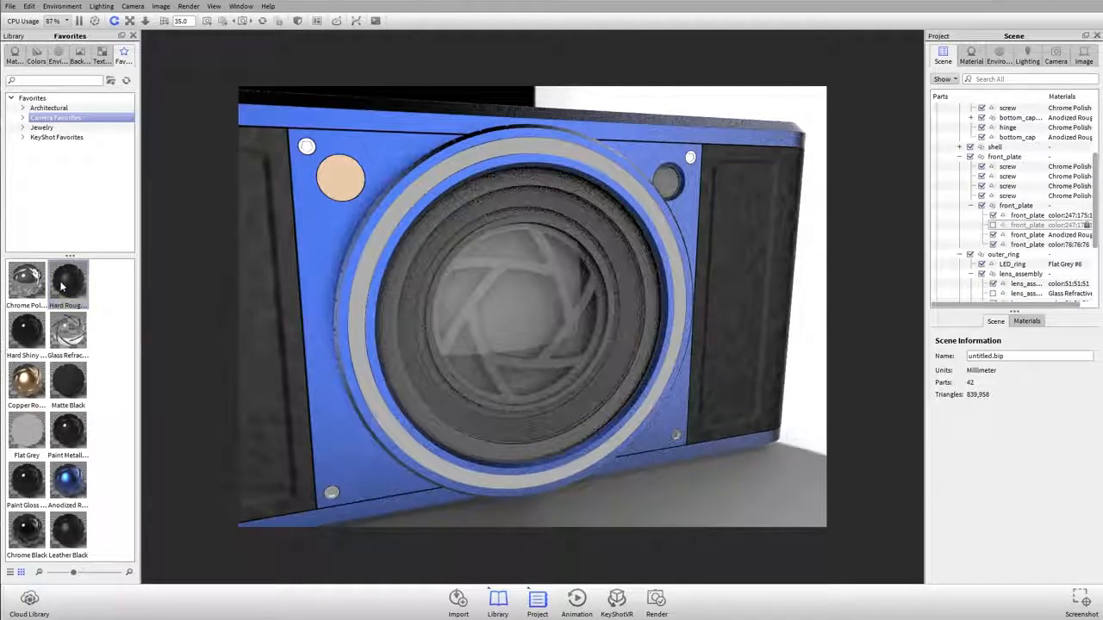
pyautogui.moveTo(60, 286); pyautogui.dragTo(494, 358)
# Undo hiding the front lens glass
pyautogui.scroll(-4, 494, 357)
pyautogui.rightClick(563, 128)
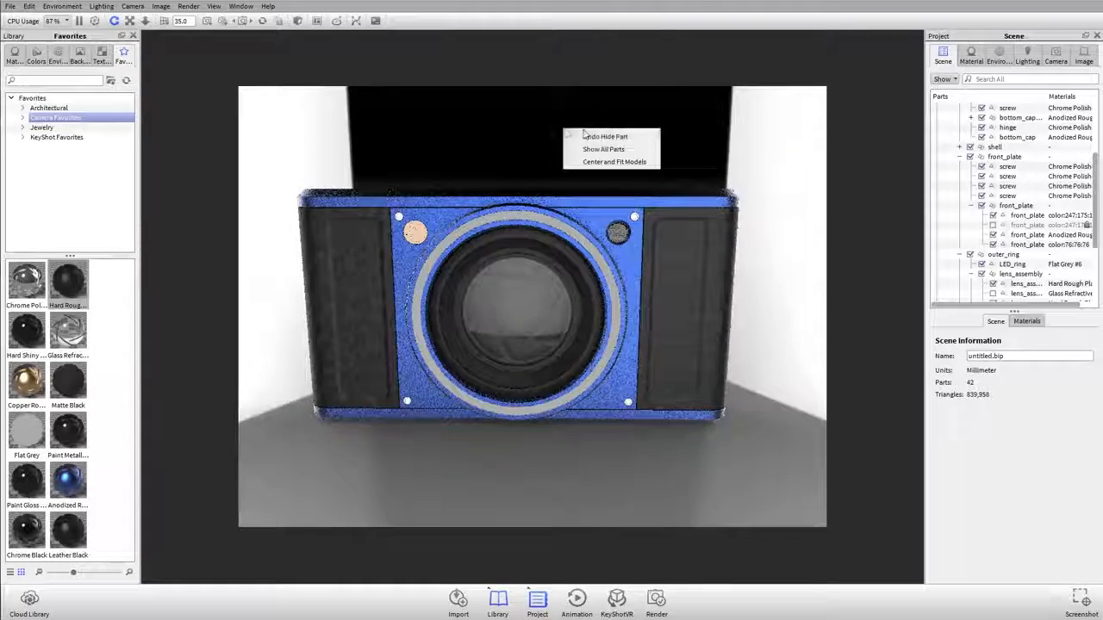
pyautogui.click(604, 138)
# Apply the black Hard Shiny favorite to the tan round window on the front plate
pyautogui.moveTo(456, 333); pyautogui.dragTo(415, 235)
pyautogui.moveTo(415, 244); pyautogui.dragTo(477, 269, button='middle')
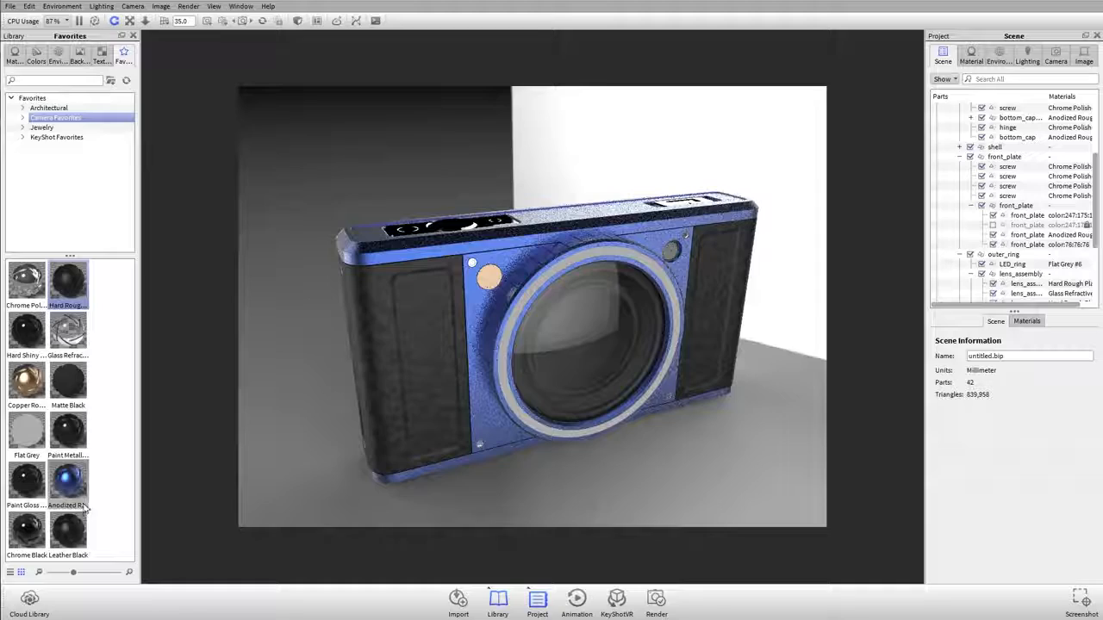
pyautogui.moveTo(35, 339); pyautogui.dragTo(607, 354)
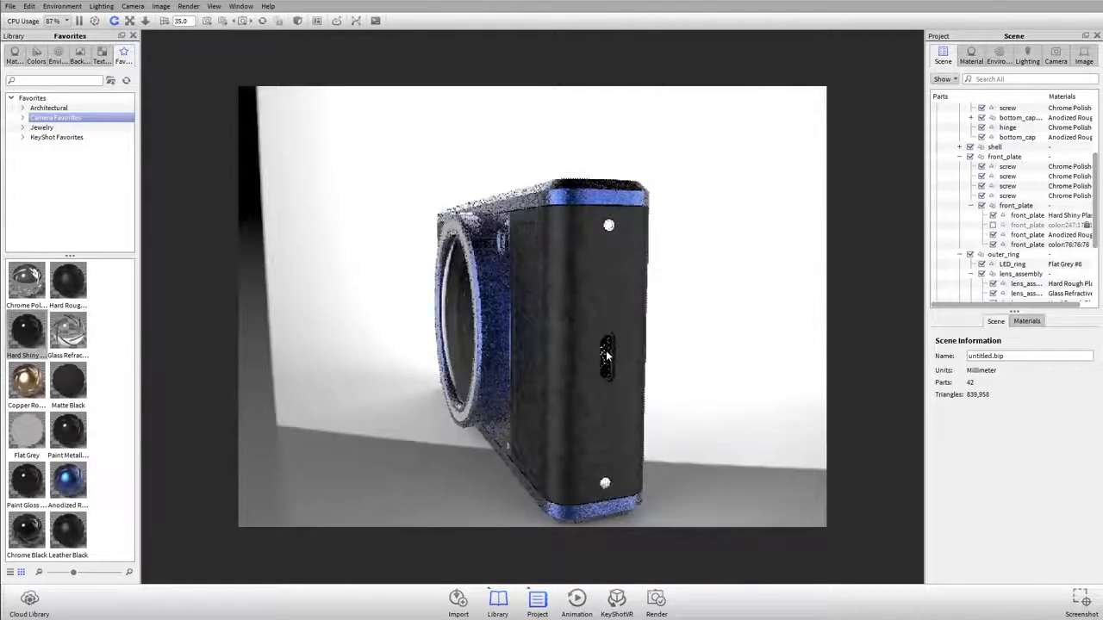
# Inside the port on the camera's side, apply Copper Rough to the contact strip and Matte Black to the surrounding interior
pyautogui.keyDown('ctrl'); pyautogui.keyDown('alt'); pyautogui.rightClick(602, 353); pyautogui.keyUp('alt'); pyautogui.keyUp('ctrl')
pyautogui.scroll(12, 500, 345)
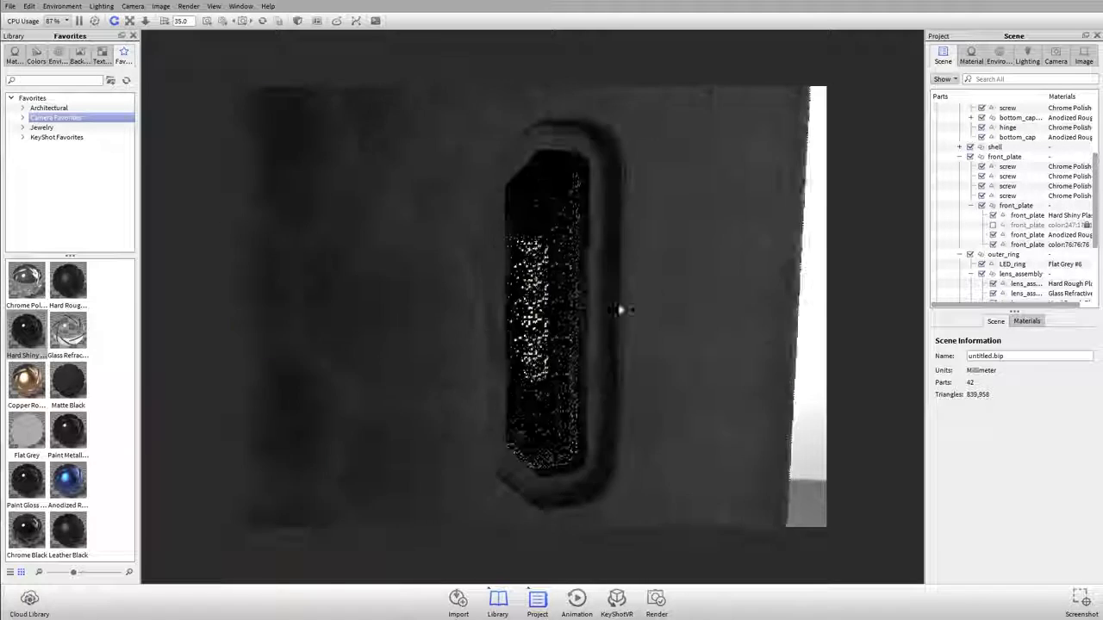
pyautogui.moveTo(621, 310); pyautogui.dragTo(588, 333)
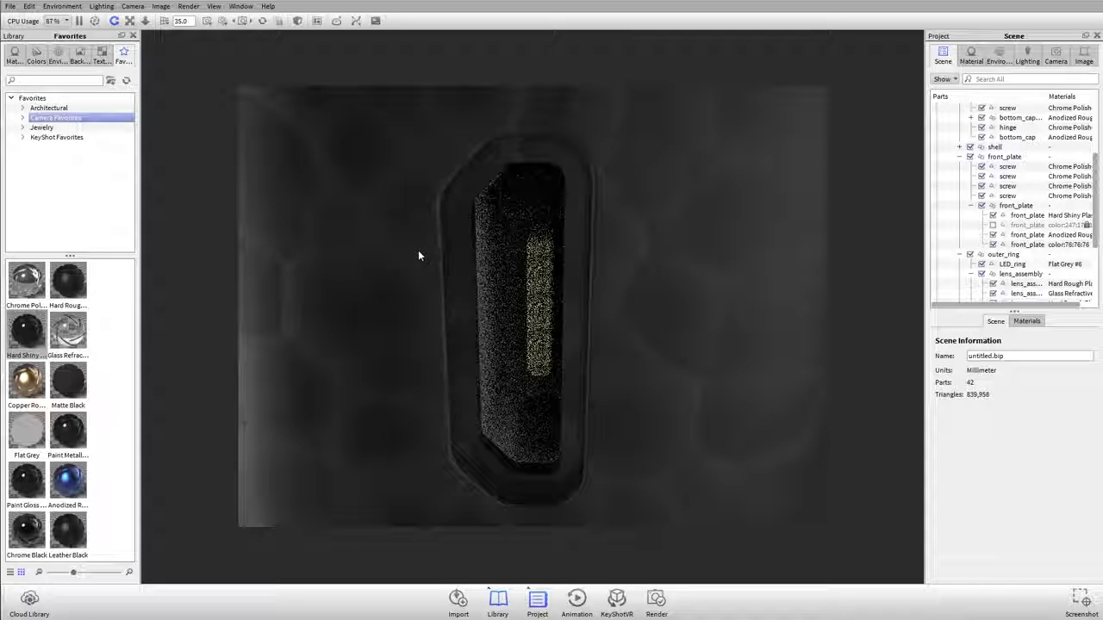
pyautogui.moveTo(694, 353); pyautogui.dragTo(603, 242)
pyautogui.moveTo(27, 380); pyautogui.dragTo(529, 301)
pyautogui.moveTo(68, 379); pyautogui.dragTo(552, 259)
pyautogui.scroll(5, 553, 260)
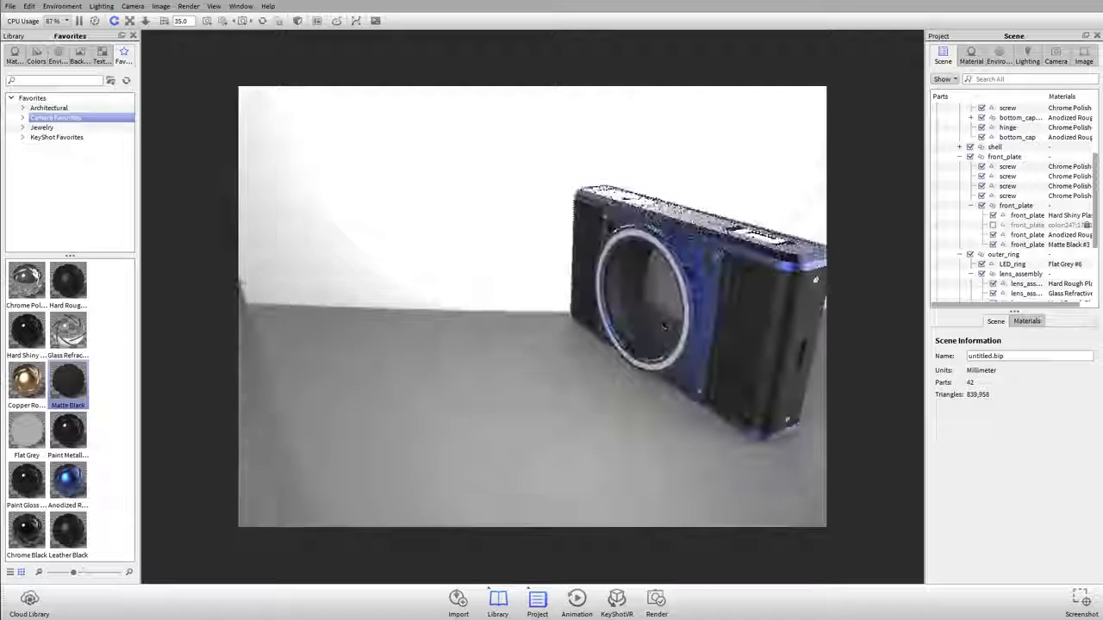
# Show the materials used in the scene, and look over the Materials and Colors libraries
pyautogui.click(1023, 321)
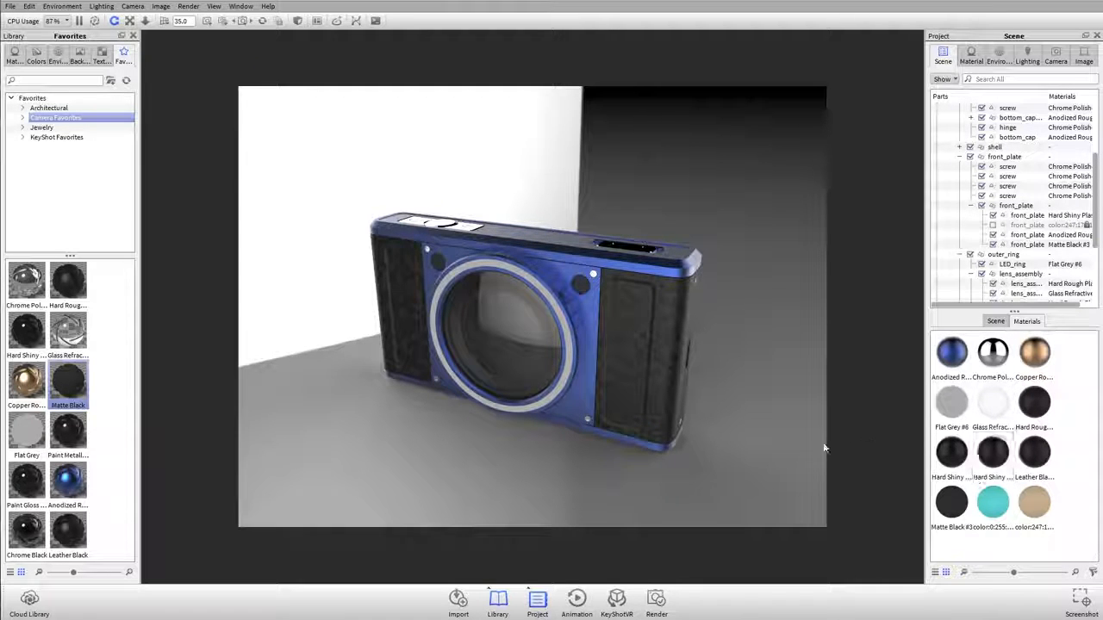
pyautogui.moveTo(465, 323); pyautogui.dragTo(615, 301)
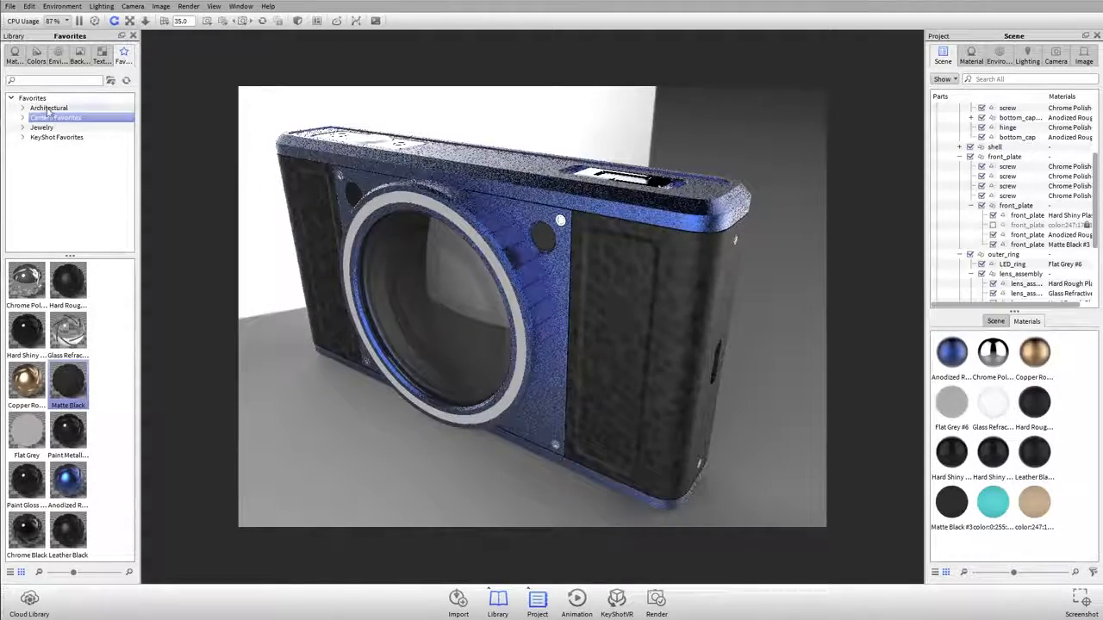
pyautogui.click(15, 55)
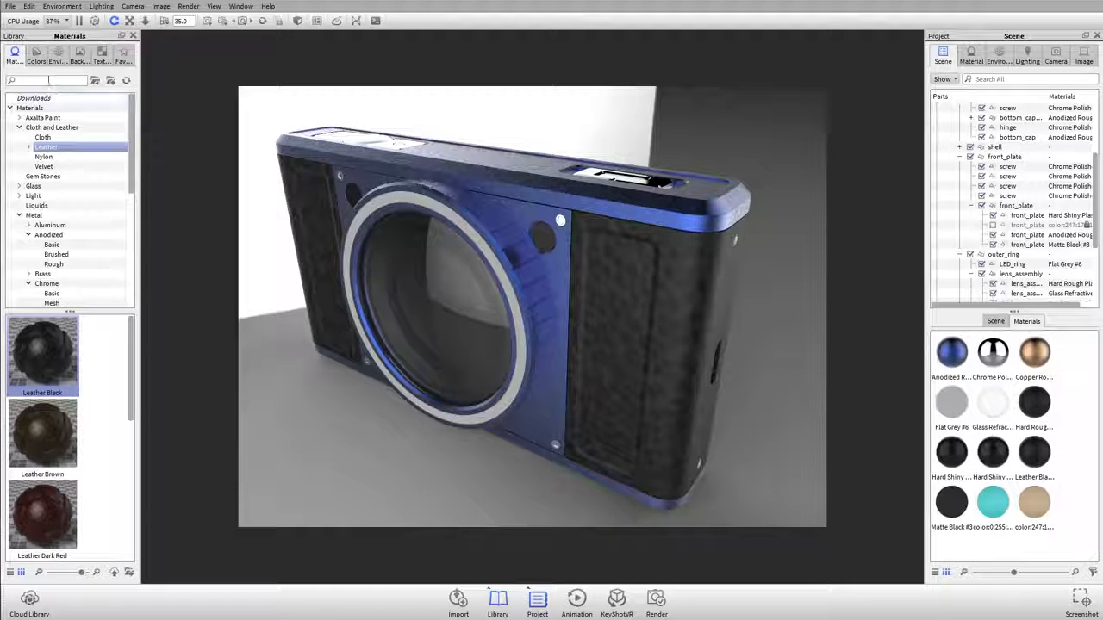
pyautogui.click(37, 54)
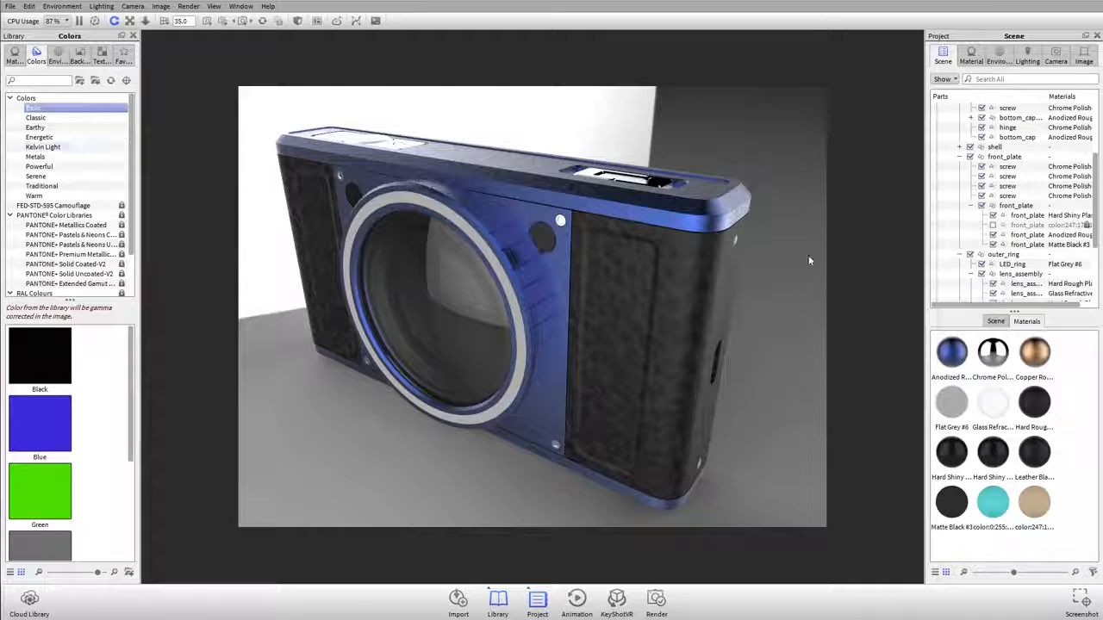
pyautogui.click(12, 55)
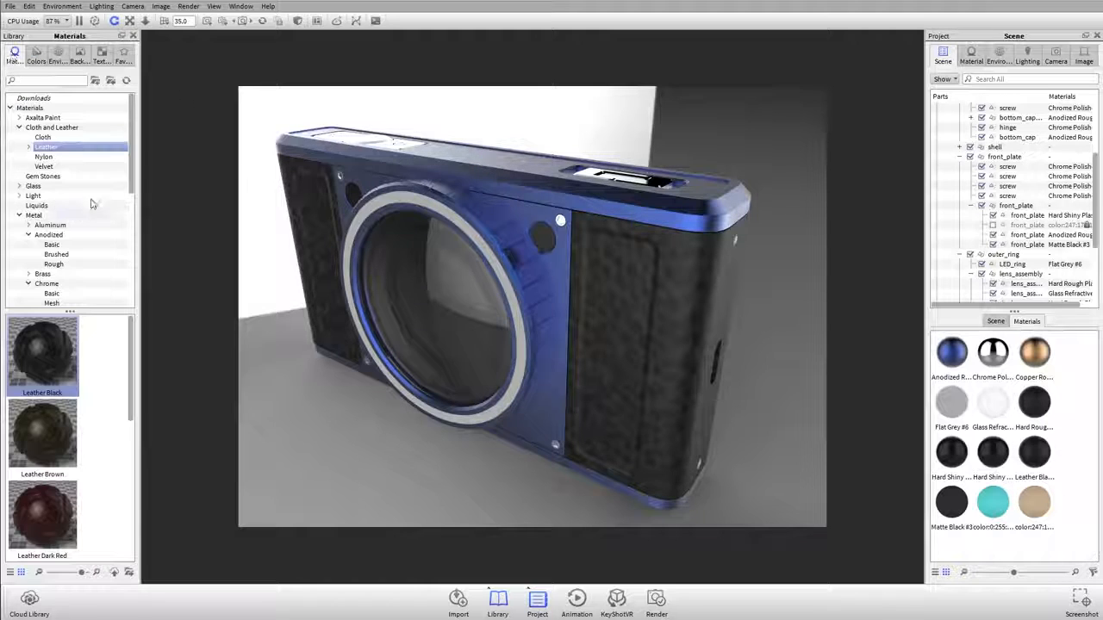
# Replace the leather on the camera shell with Mold-Tech-15605 from the Mold-Tech material category
pyautogui.moveTo(730, 270); pyautogui.dragTo(614, 304)
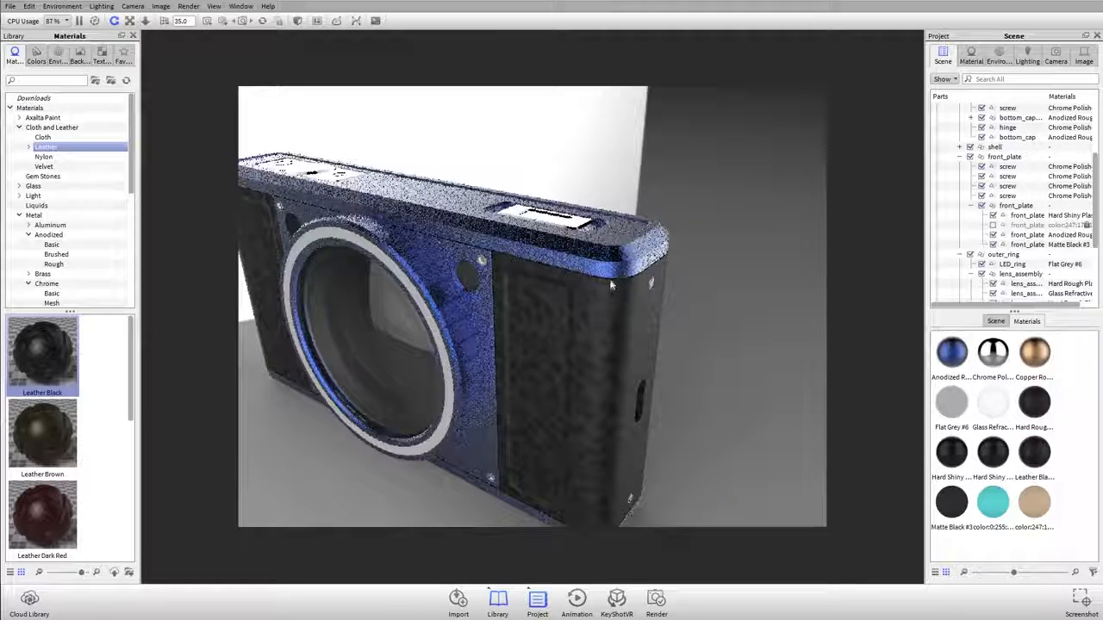
pyautogui.scroll(-2, 617, 277)
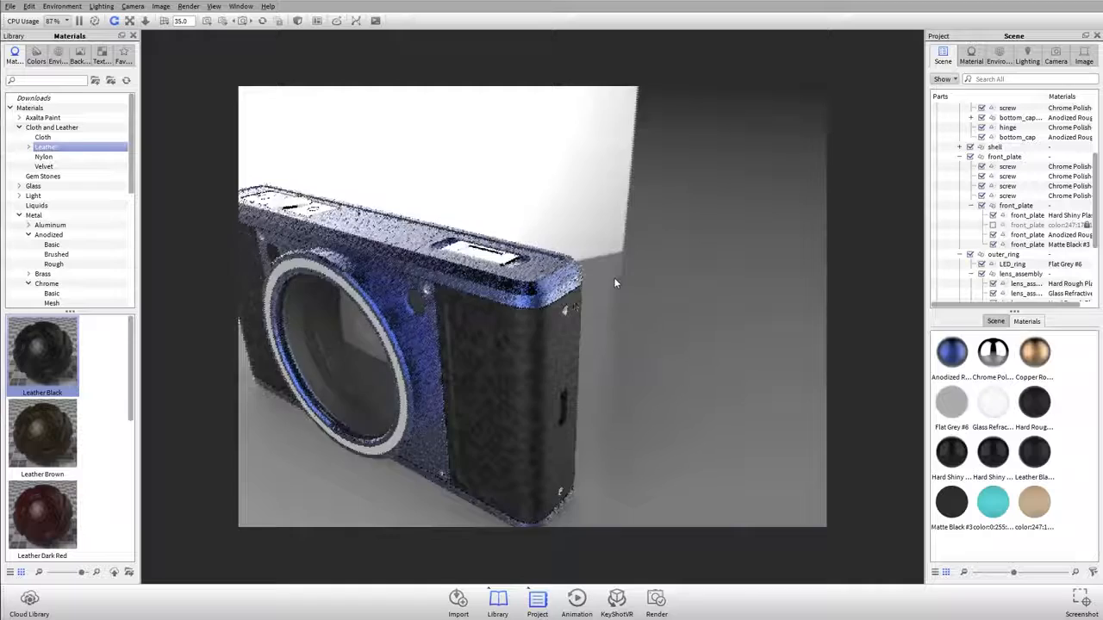
pyautogui.scroll(7, 566, 301)
pyautogui.moveTo(563, 299); pyautogui.dragTo(498, 270)
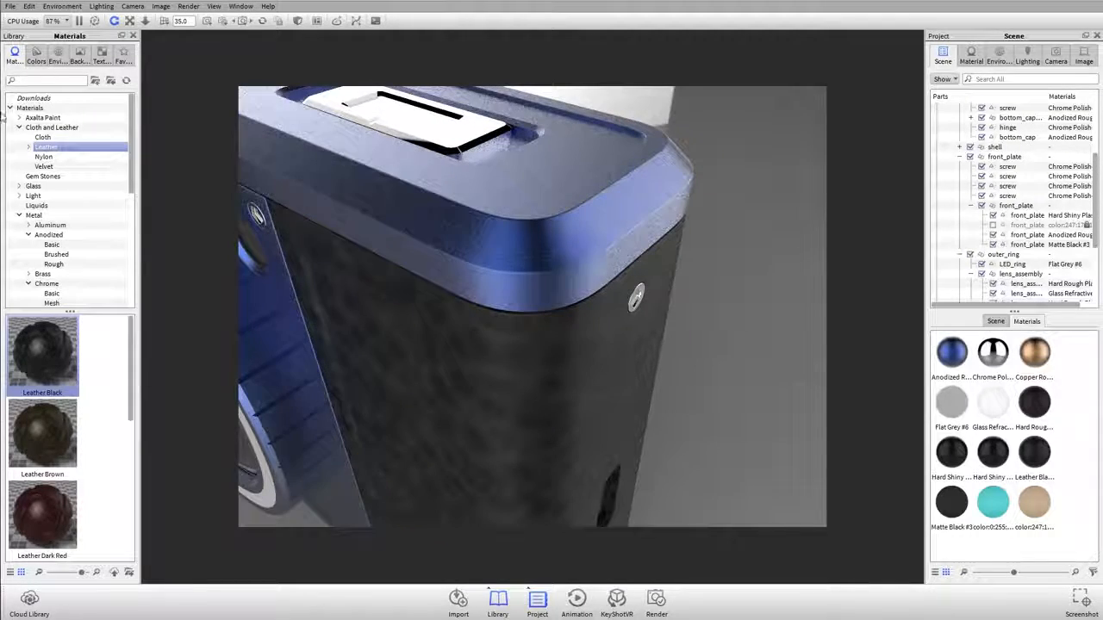
pyautogui.click(19, 215)
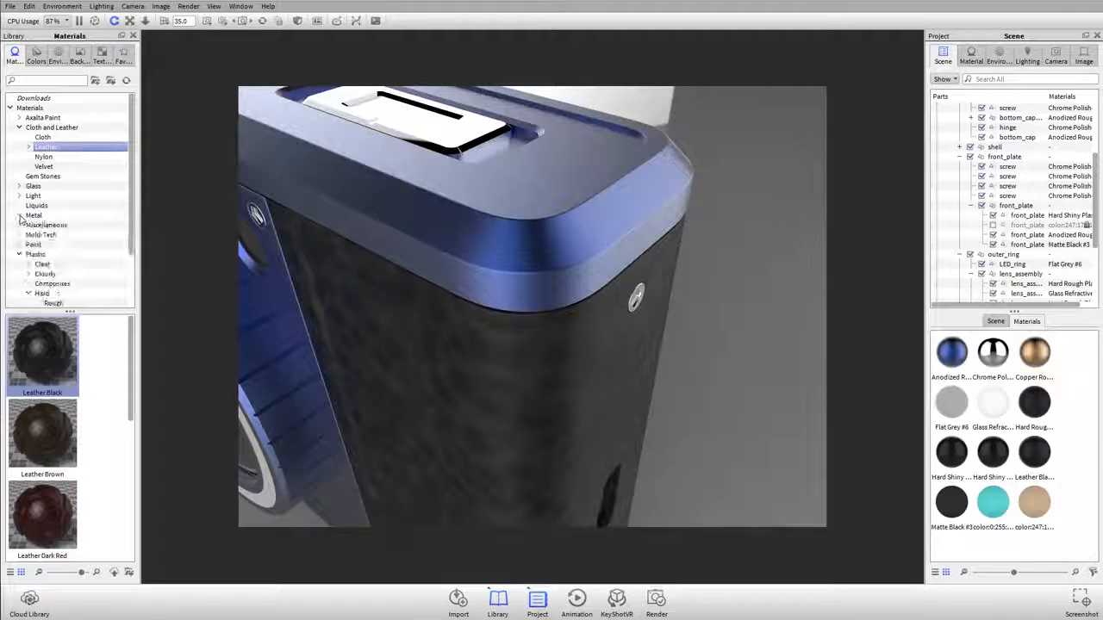
pyautogui.click(31, 234)
pyautogui.scroll(-3, 27, 423)
pyautogui.moveTo(28, 428); pyautogui.dragTo(554, 397)
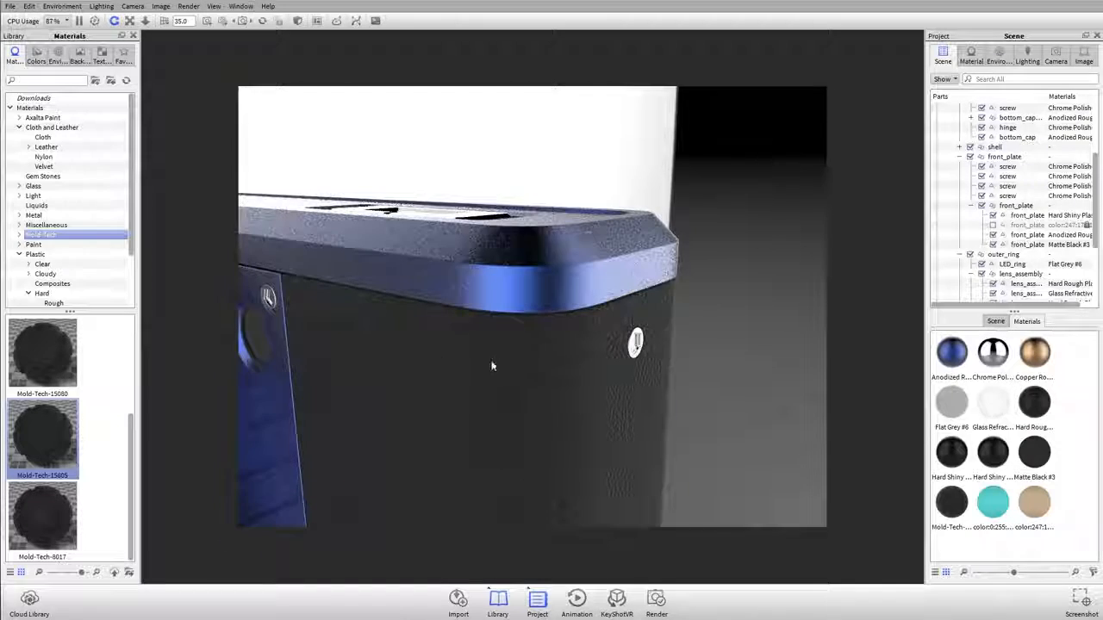
pyautogui.moveTo(615, 401); pyautogui.dragTo(652, 359)
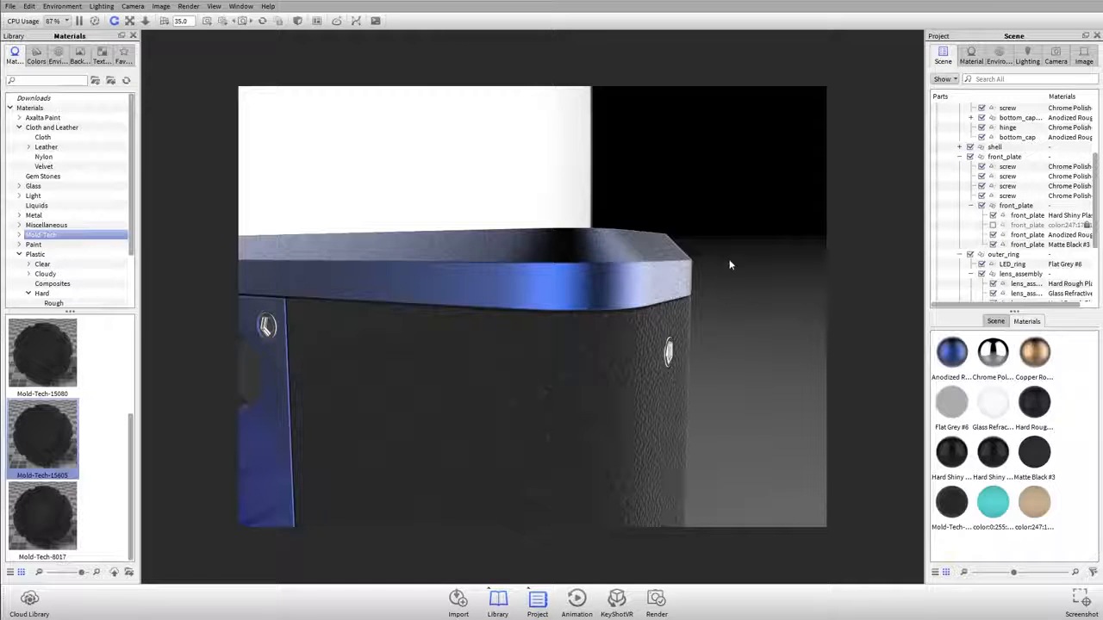
# Browse the Metals, Serene and Powerful groups of the color library
pyautogui.click(37, 53)
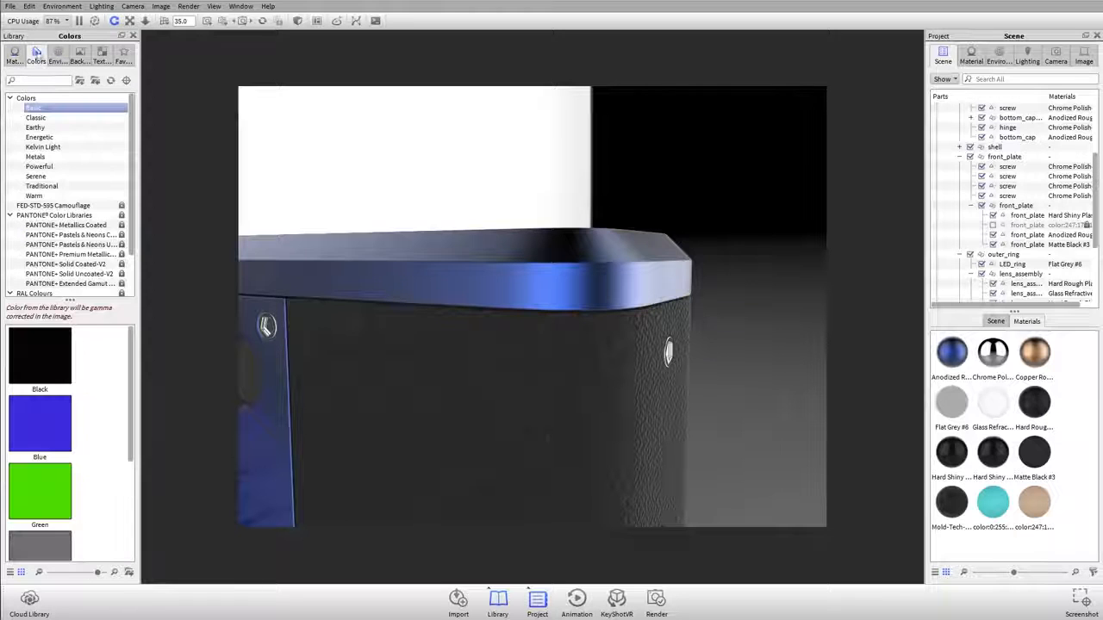
pyautogui.click(38, 157)
pyautogui.click(44, 177)
pyautogui.click(42, 158)
pyautogui.click(46, 167)
pyautogui.scroll(-5, 75, 400)
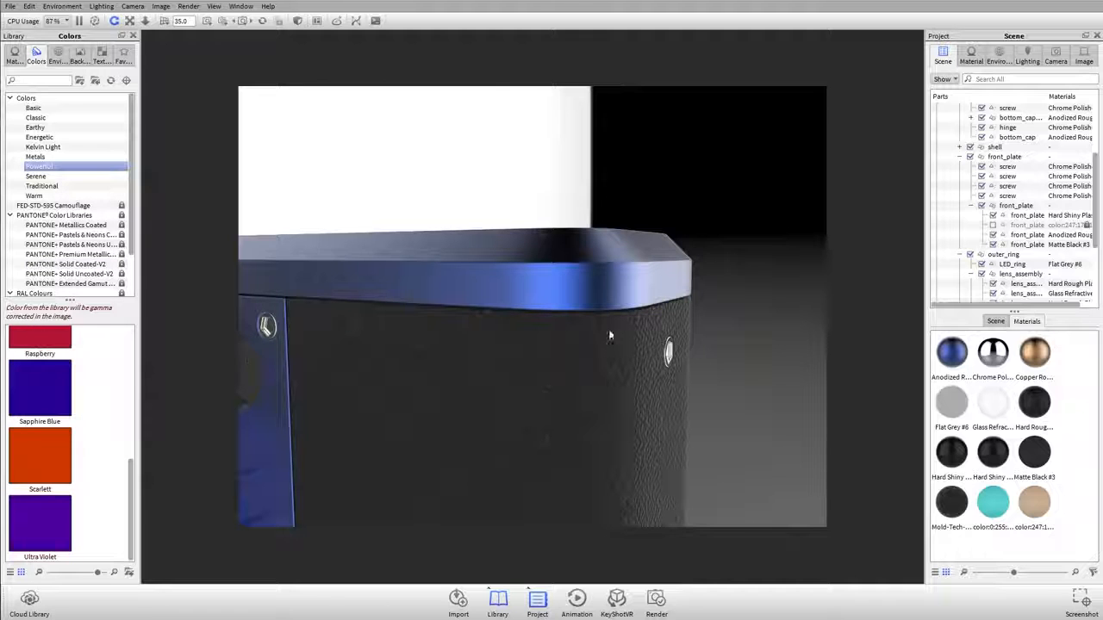
# Display the PANTONE+ Solid Coated-V2 color library with smaller swatch thumbnails
pyautogui.scroll(-2, 60, 205)
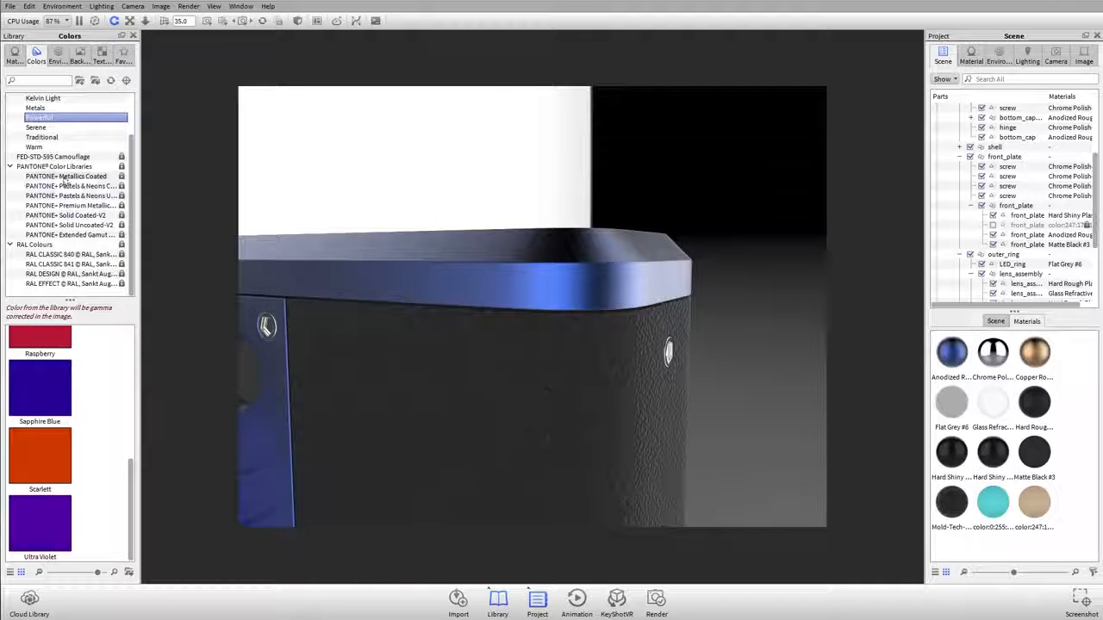
pyautogui.click(58, 225)
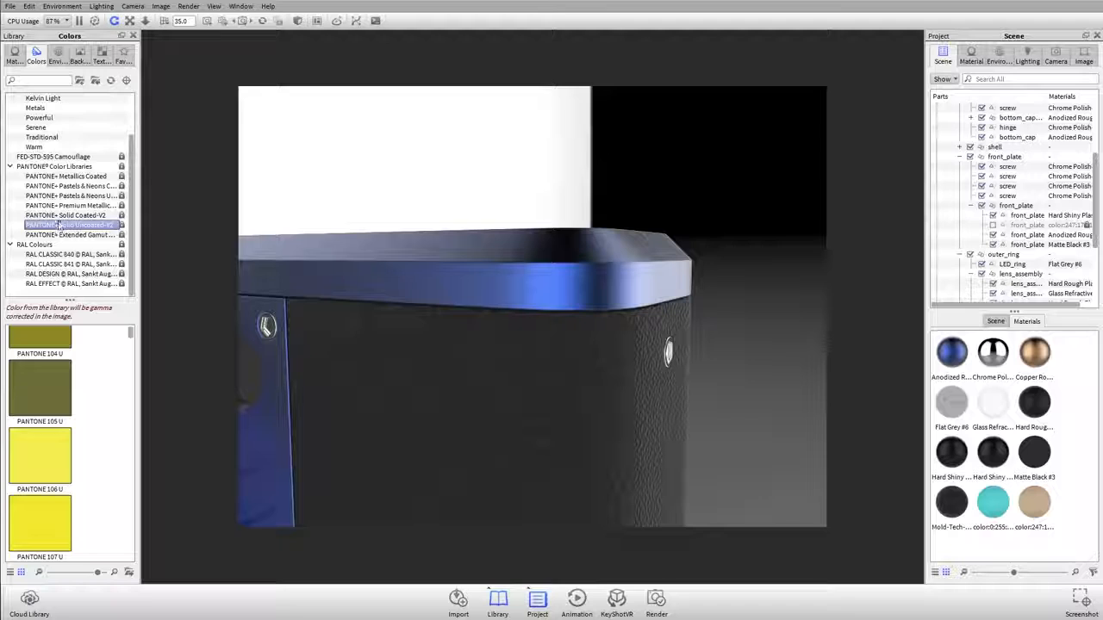
pyautogui.click(58, 214)
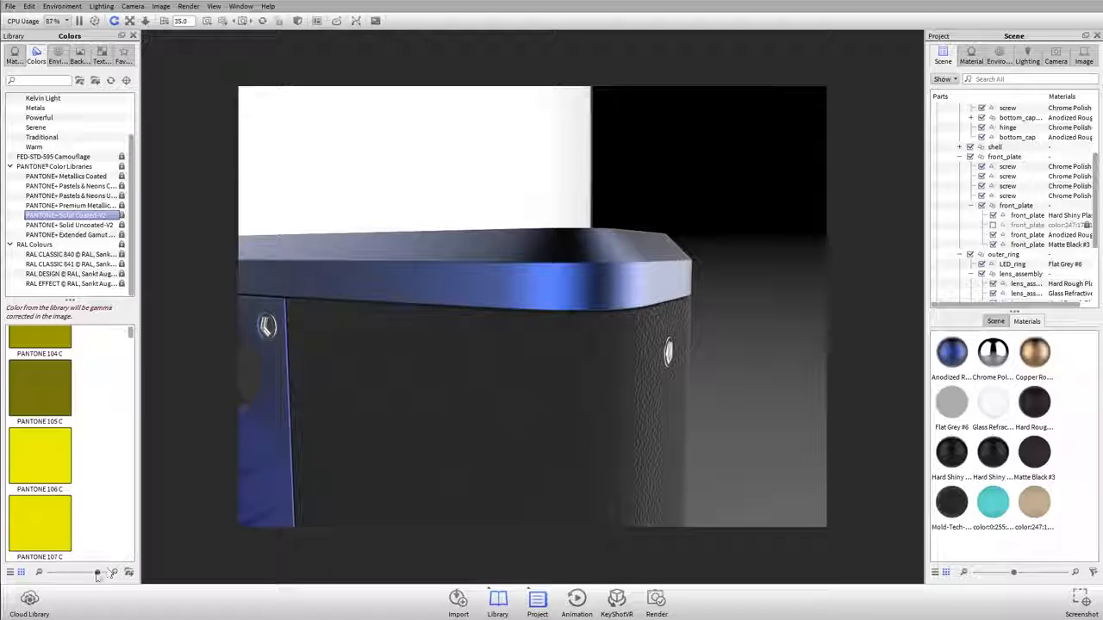
pyautogui.moveTo(98, 573); pyautogui.dragTo(71, 572)
pyautogui.scroll(-5, 60, 438)
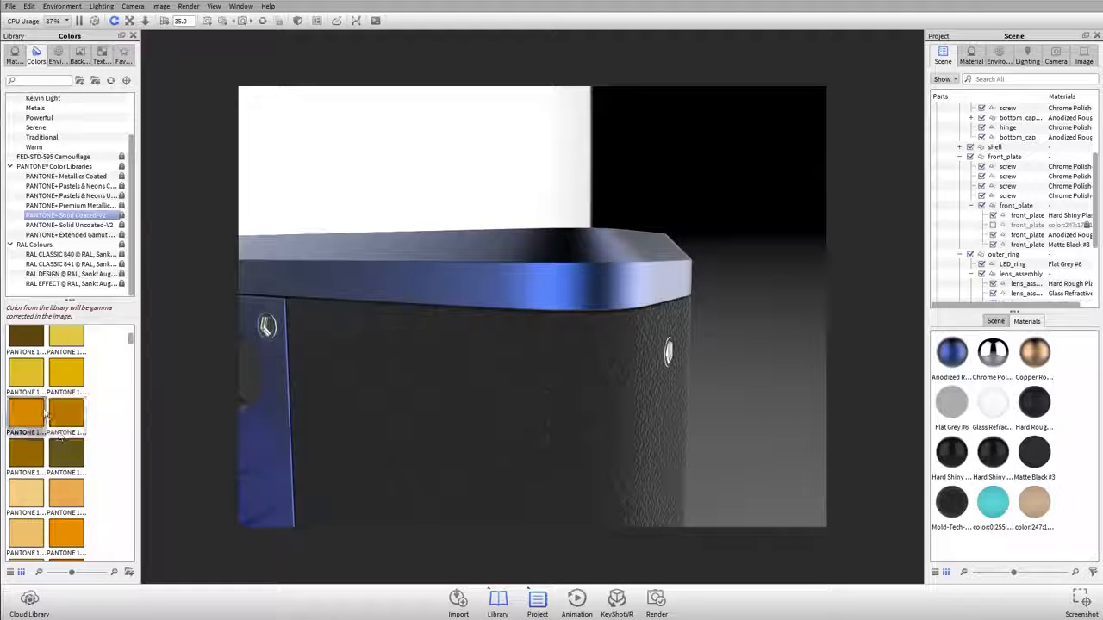
pyautogui.click(26, 419)
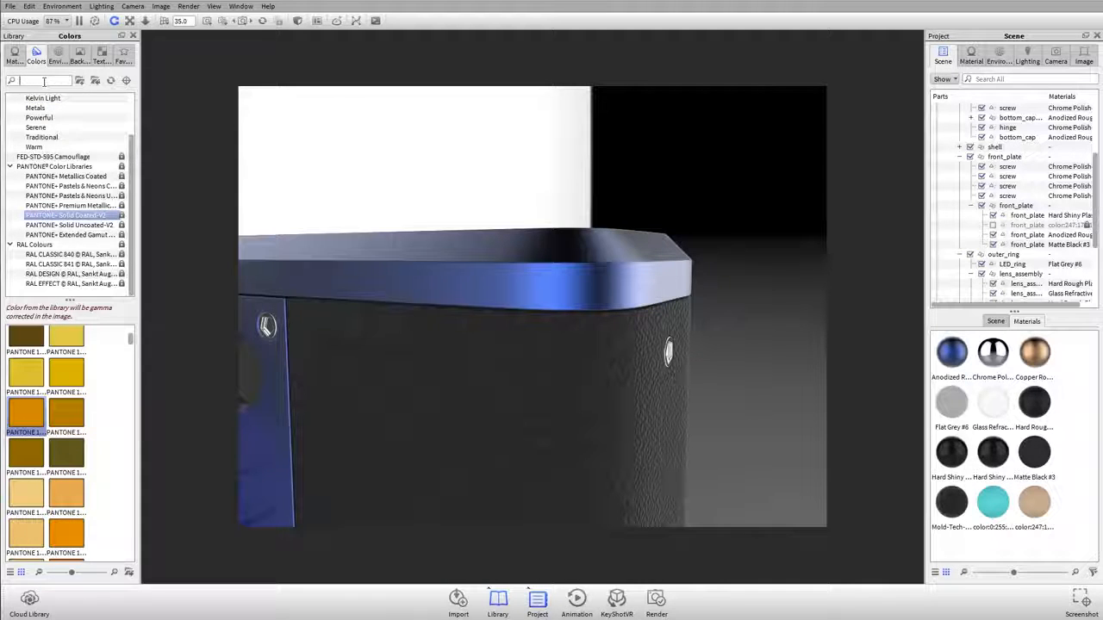
# Search the colors for "green" and apply a dark green PANTONE swatch to the blue anodized metal and the Mold-Tech shell
pyautogui.click(44, 81)
pyautogui.write('green')
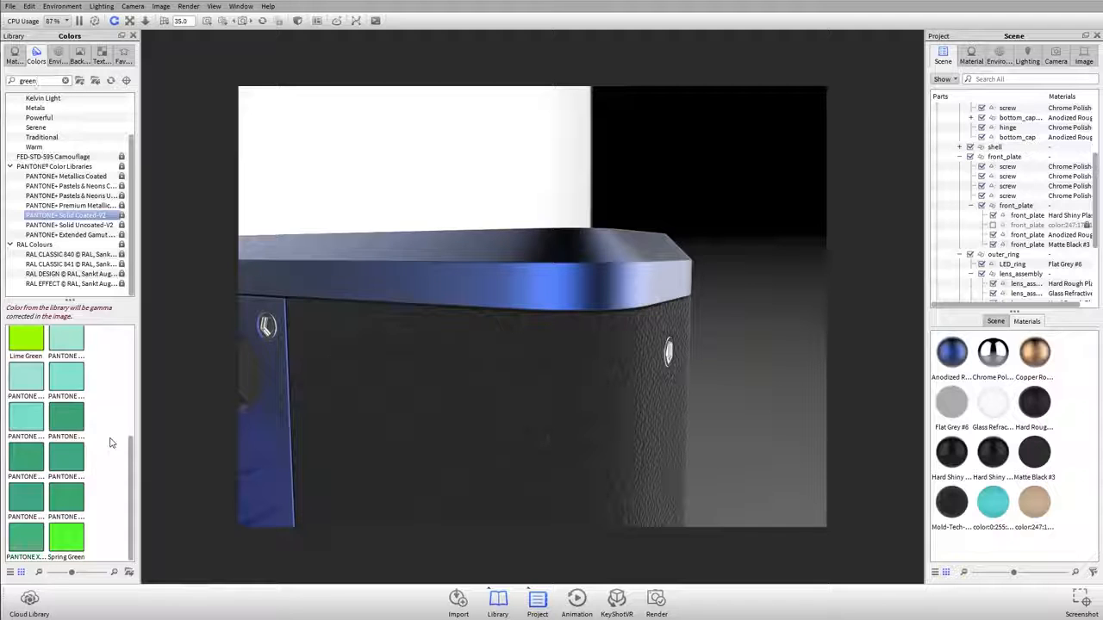
pyautogui.moveTo(57, 419); pyautogui.dragTo(633, 284)
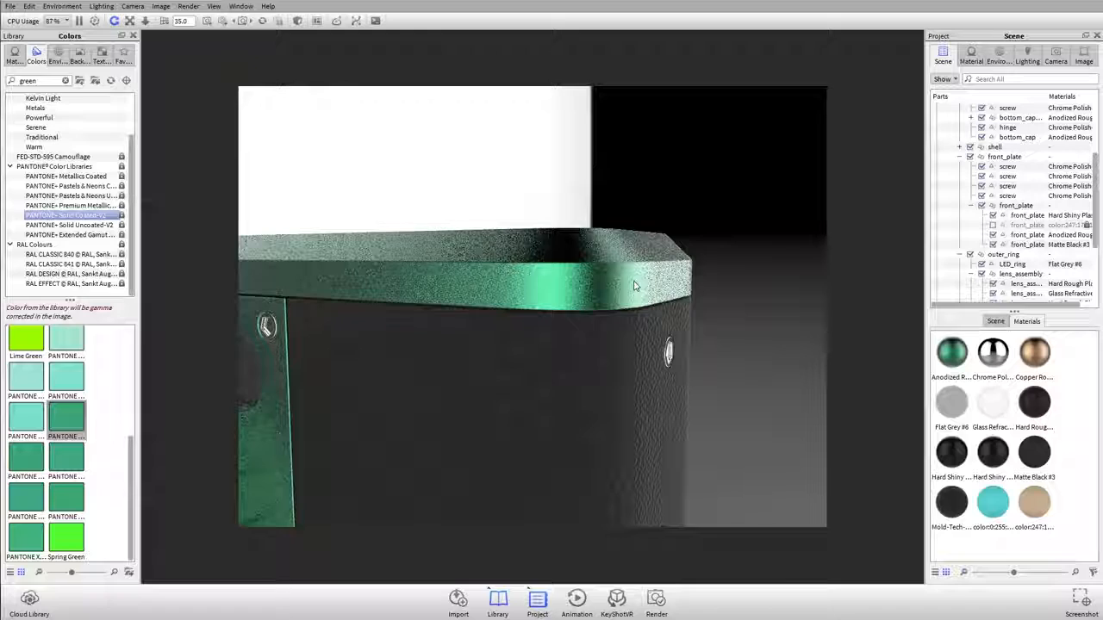
pyautogui.moveTo(65, 424); pyautogui.dragTo(610, 278)
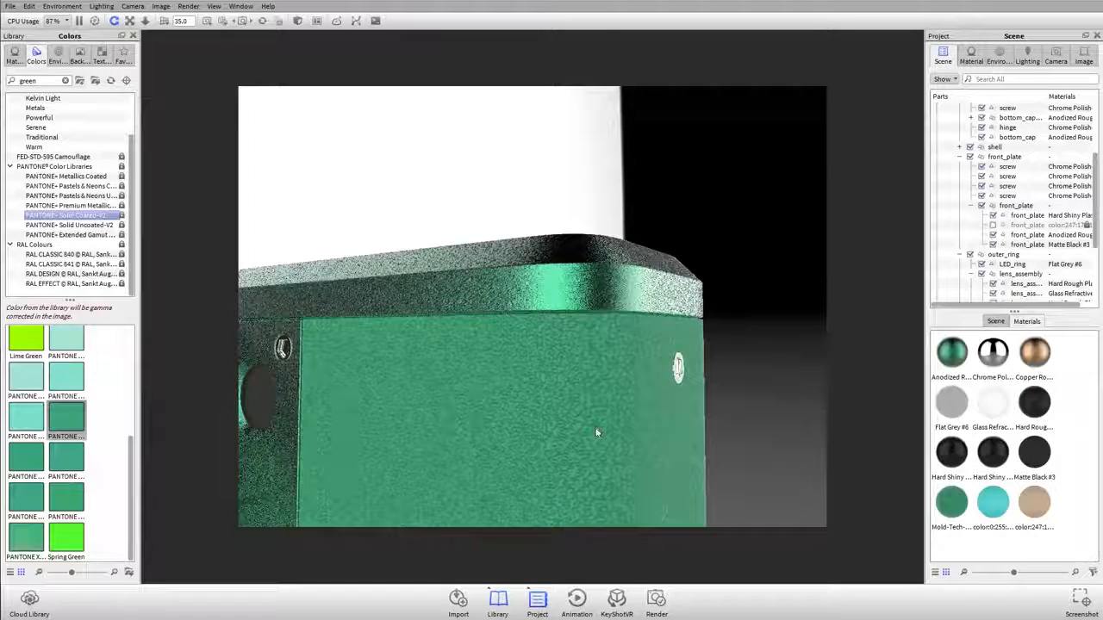
# Compare the material properties of the anodized metal cap and the Mold-Tech shell
pyautogui.doubleClick(583, 278)
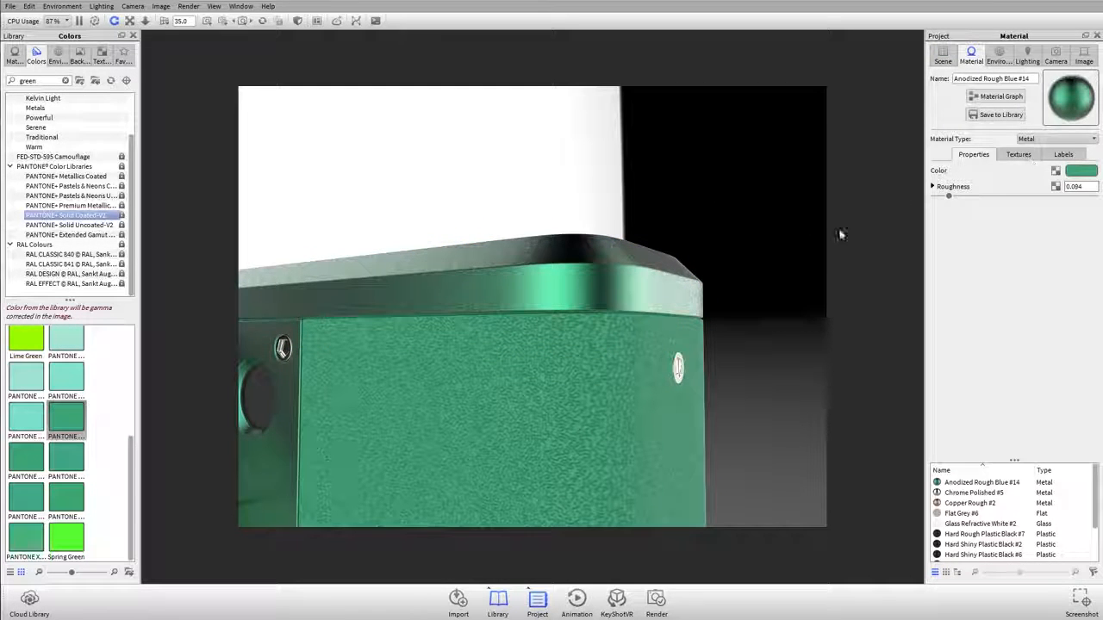
pyautogui.doubleClick(615, 350)
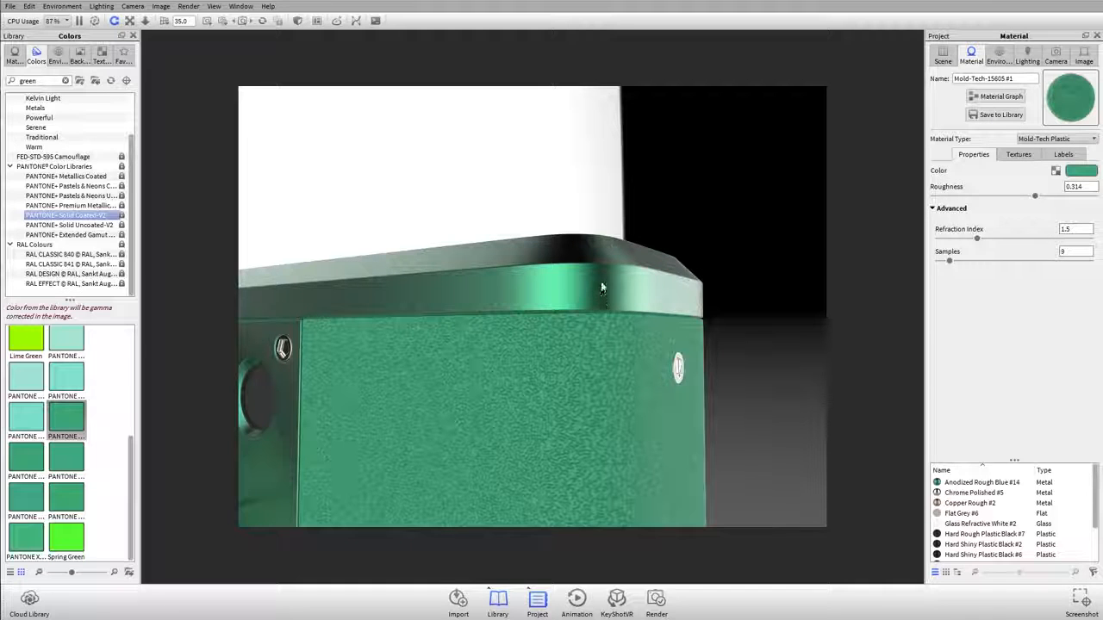
pyautogui.doubleClick(601, 281)
pyautogui.doubleClick(603, 350)
# Add the light turquoise-green PANTONE swatch to Camera Favorites and check the favorites list for it
pyautogui.click(67, 419)
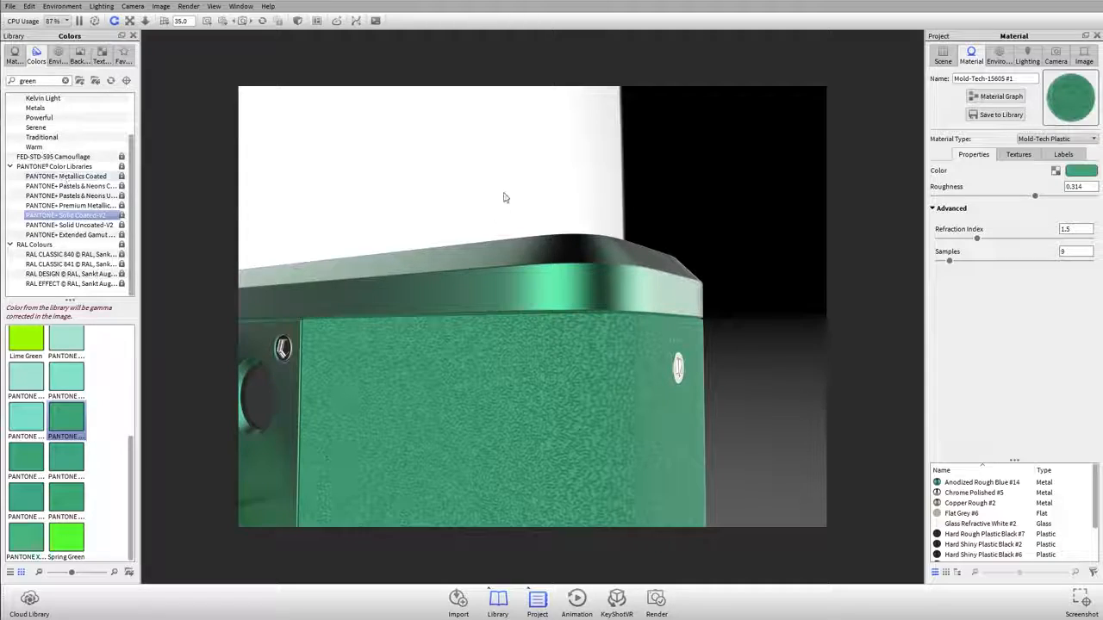
pyautogui.moveTo(675, 230); pyautogui.dragTo(662, 314)
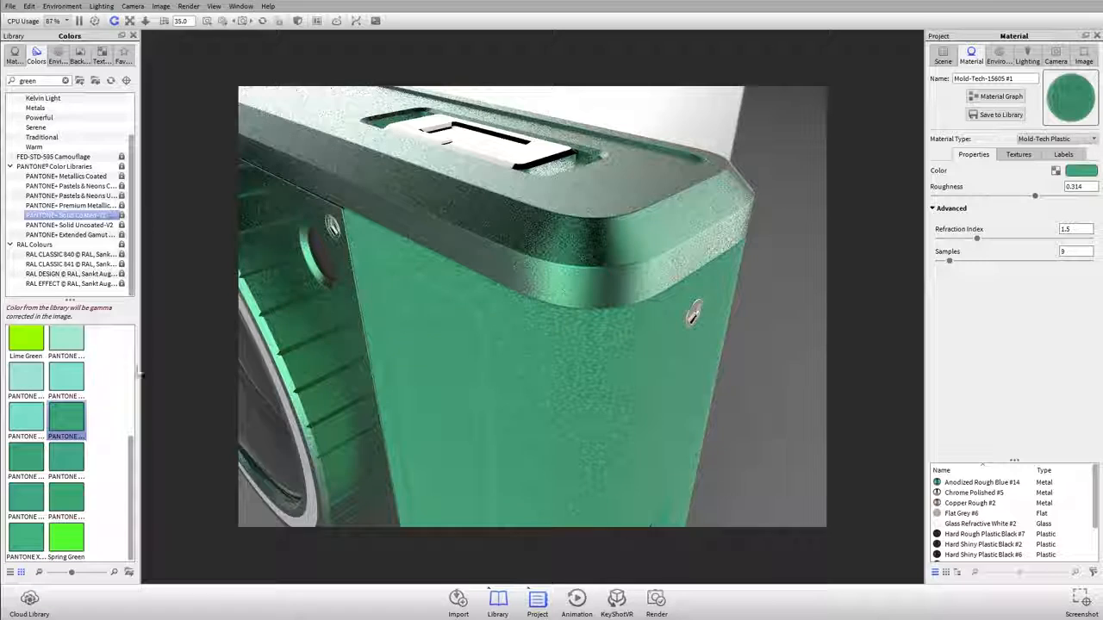
pyautogui.rightClick(36, 412)
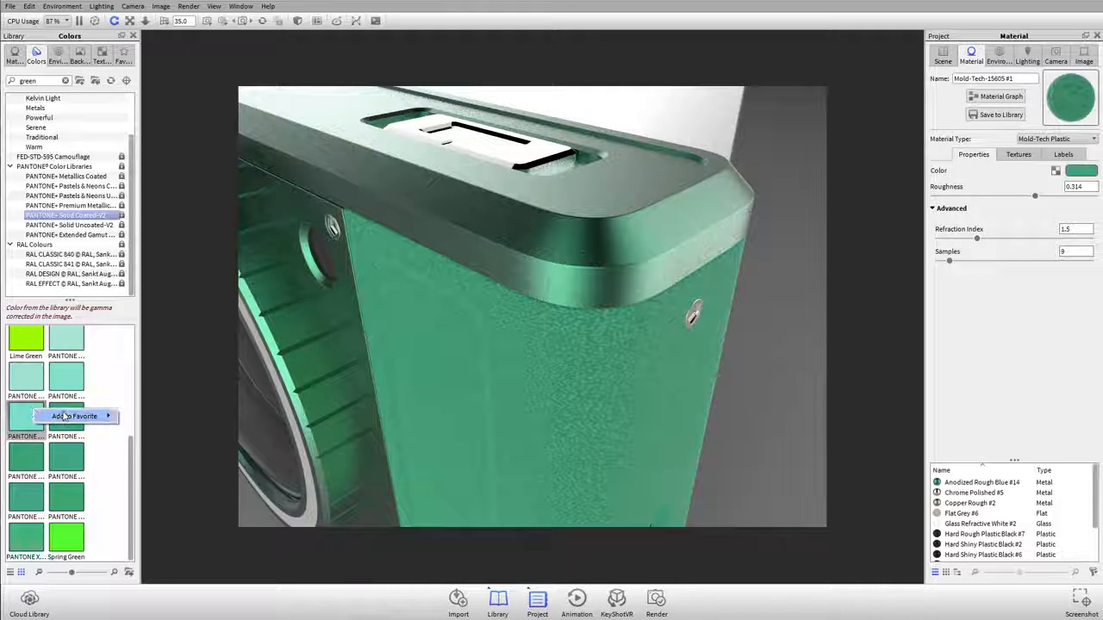
pyautogui.moveTo(94, 416)
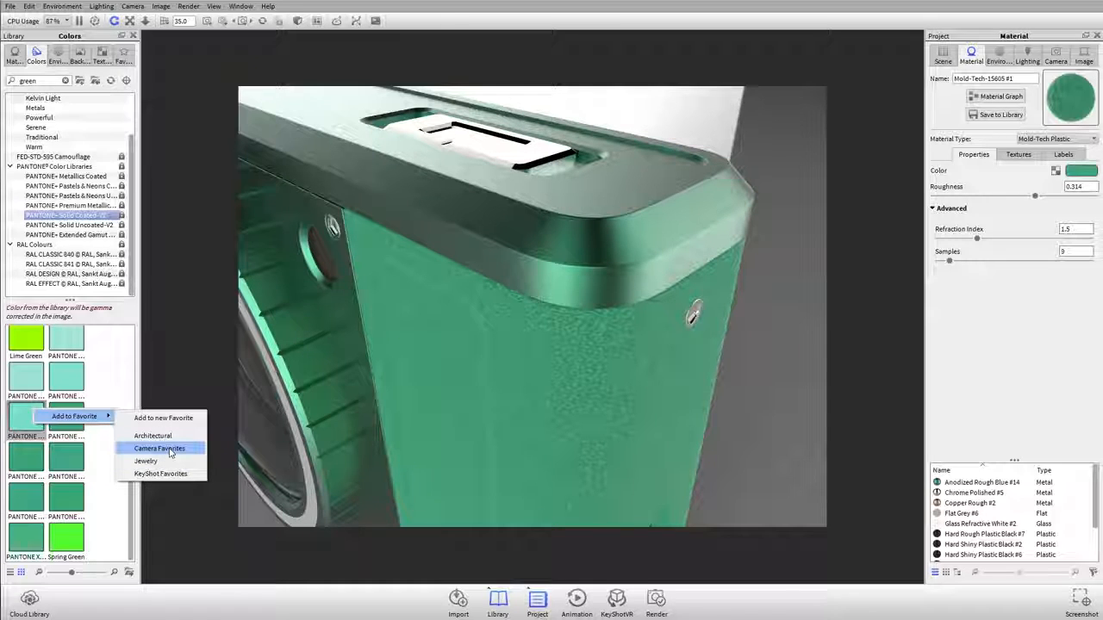
pyautogui.click(169, 450)
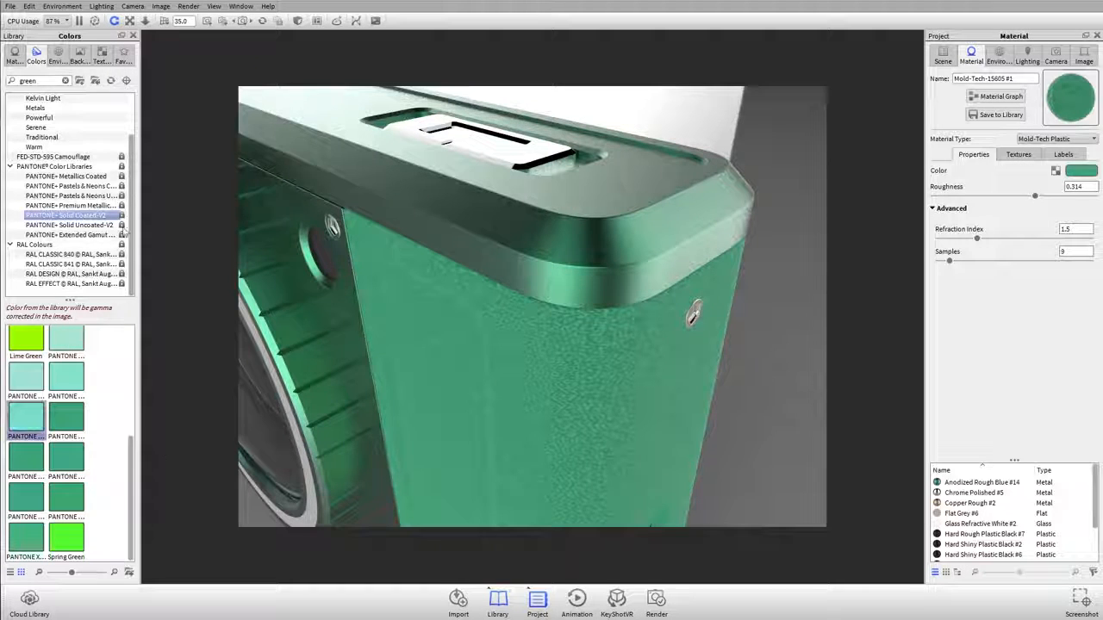
pyautogui.click(126, 55)
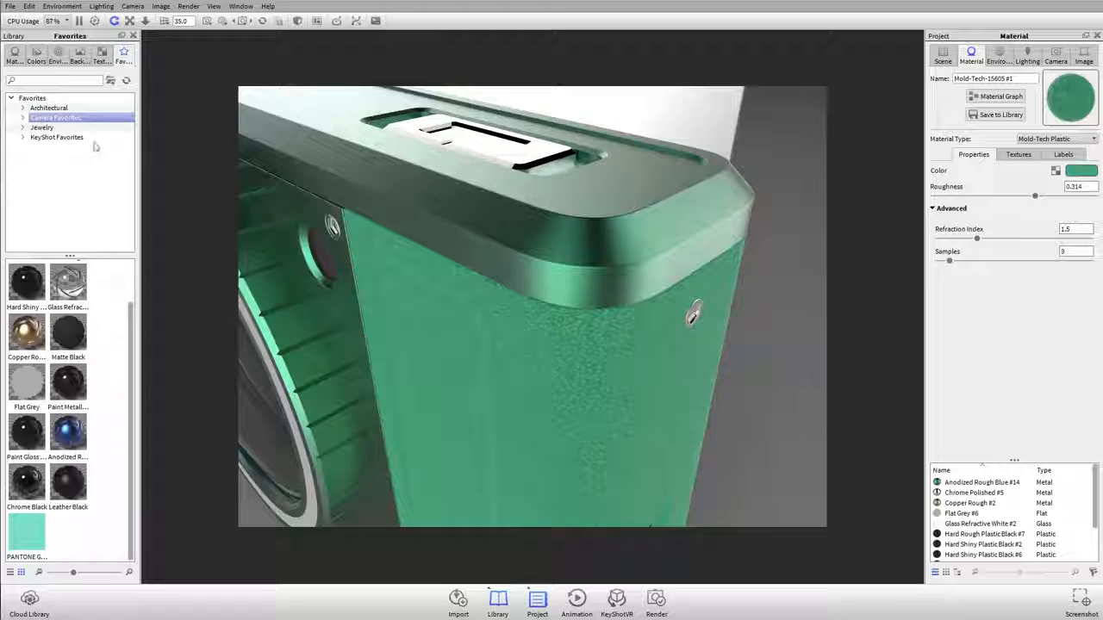
pyautogui.click(36, 56)
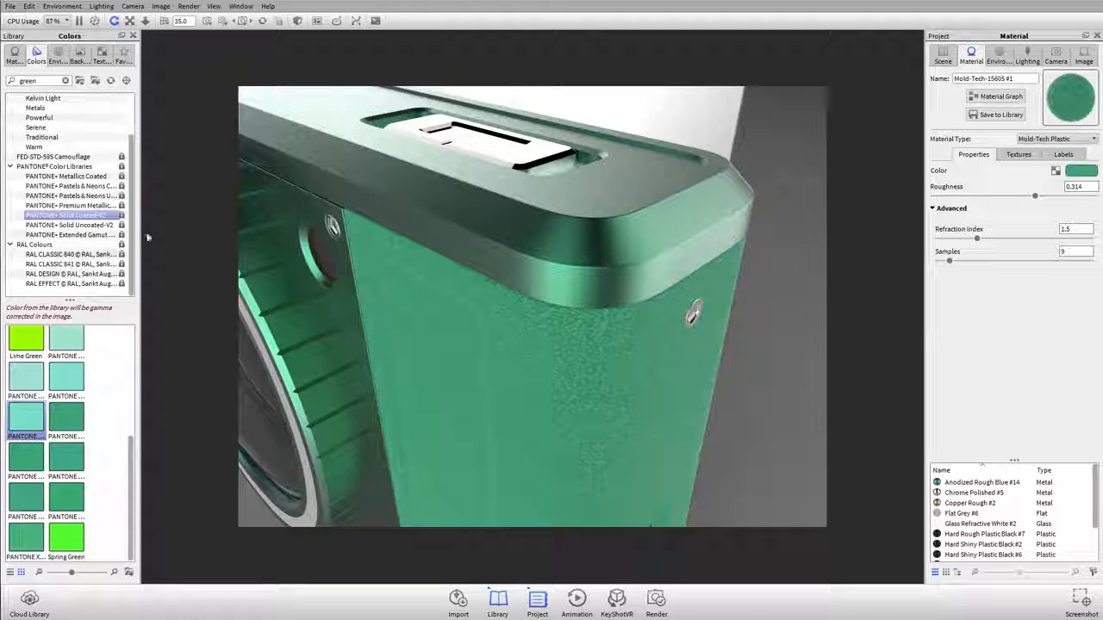
# Examine the color values of the Mold-Tech shell in the color picker without changing them
pyautogui.moveTo(628, 269); pyautogui.dragTo(596, 267)
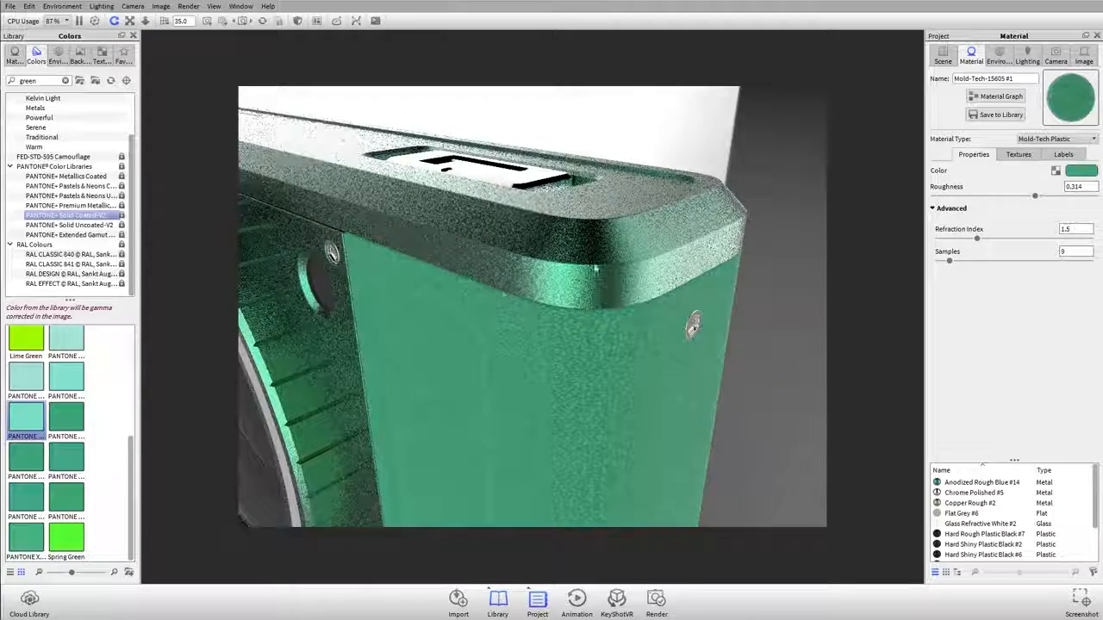
pyautogui.click(1077, 170)
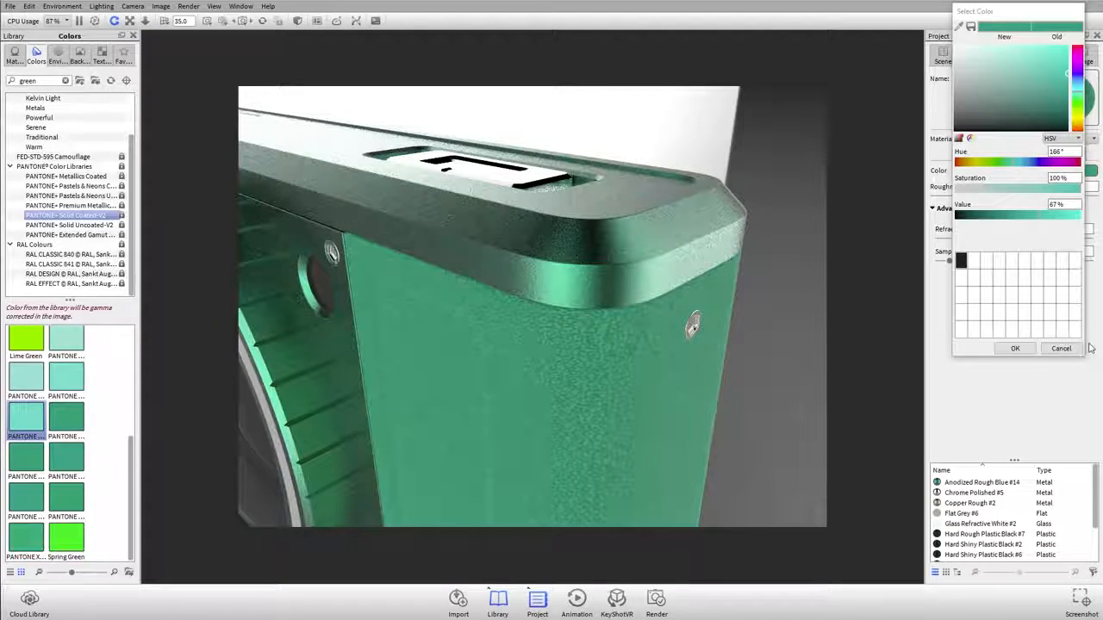
pyautogui.click(1060, 348)
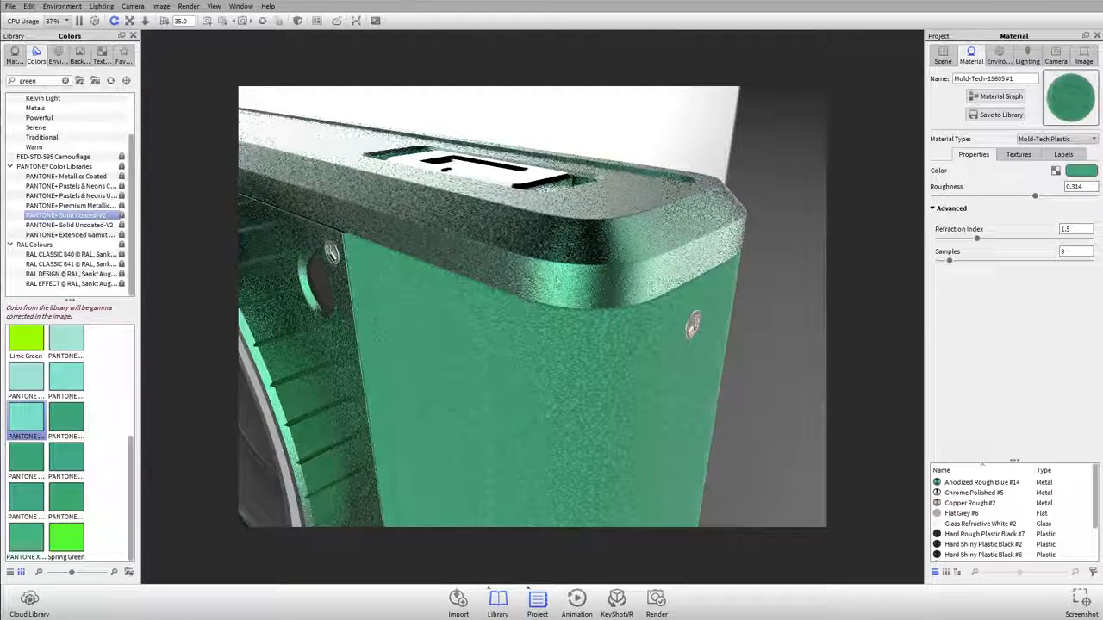
# Apply the Hard Shiny Plastic Black material from Camera Favorites to the camera's green Mold-Tech shell
pyautogui.moveTo(558, 283); pyautogui.dragTo(580, 327)
pyautogui.moveTo(668, 215); pyautogui.dragTo(753, 280)
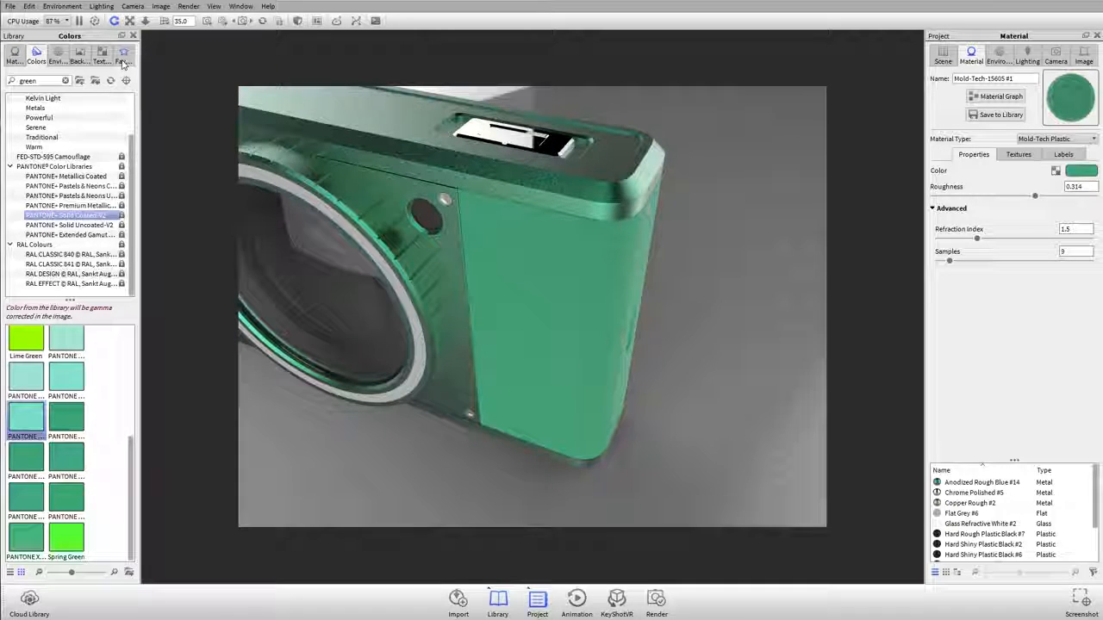
pyautogui.click(123, 56)
pyautogui.moveTo(767, 178); pyautogui.dragTo(644, 250)
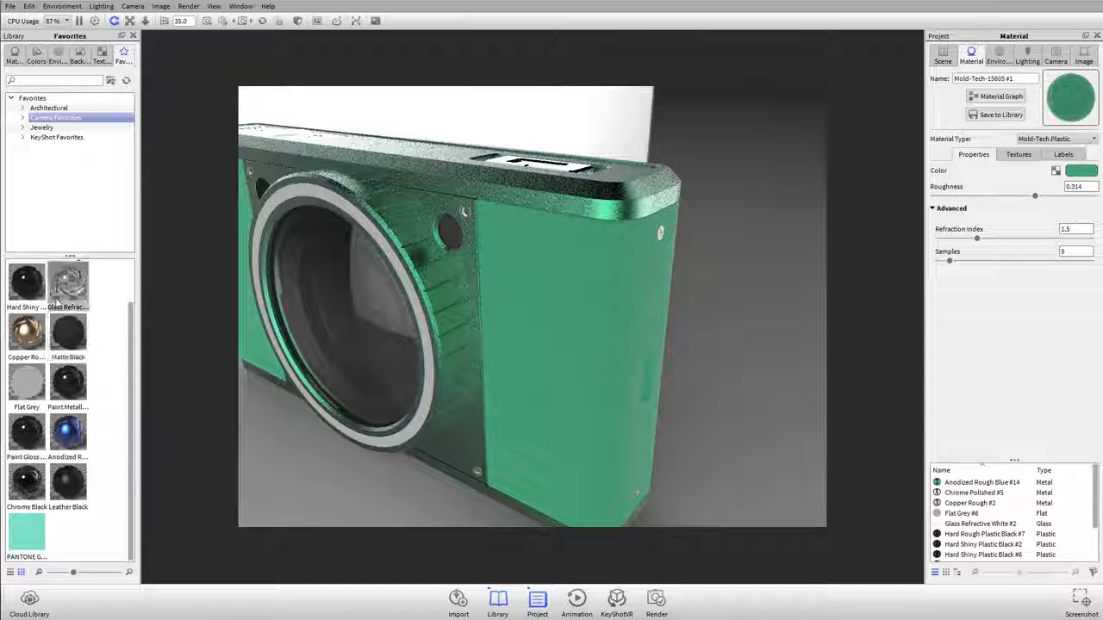
pyautogui.moveTo(26, 282); pyautogui.dragTo(678, 342)
pyautogui.moveTo(721, 285); pyautogui.dragTo(556, 272)
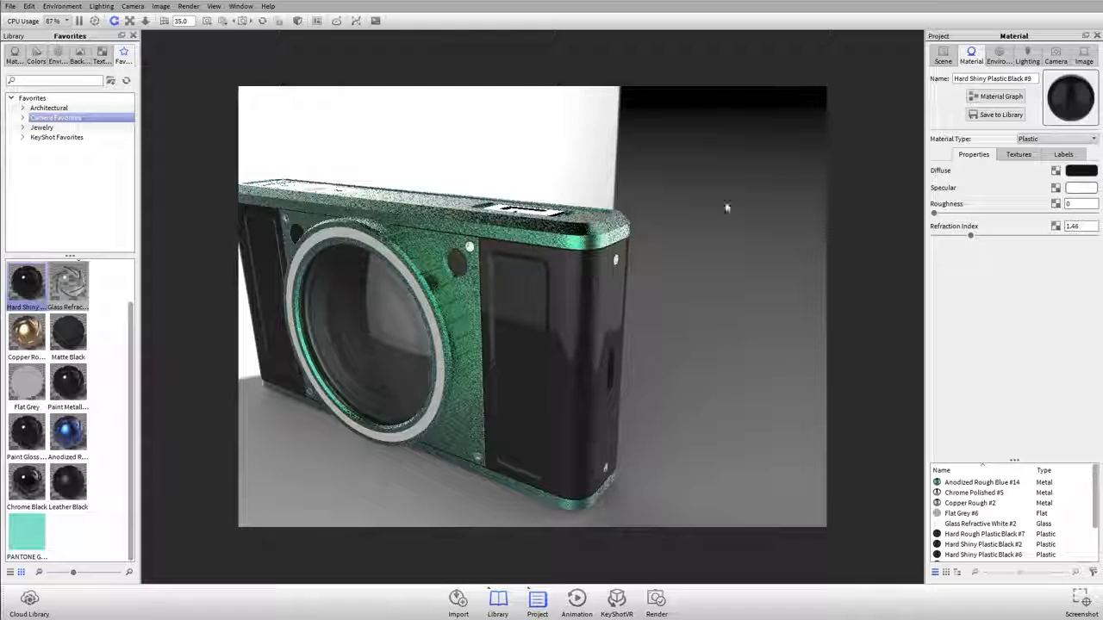